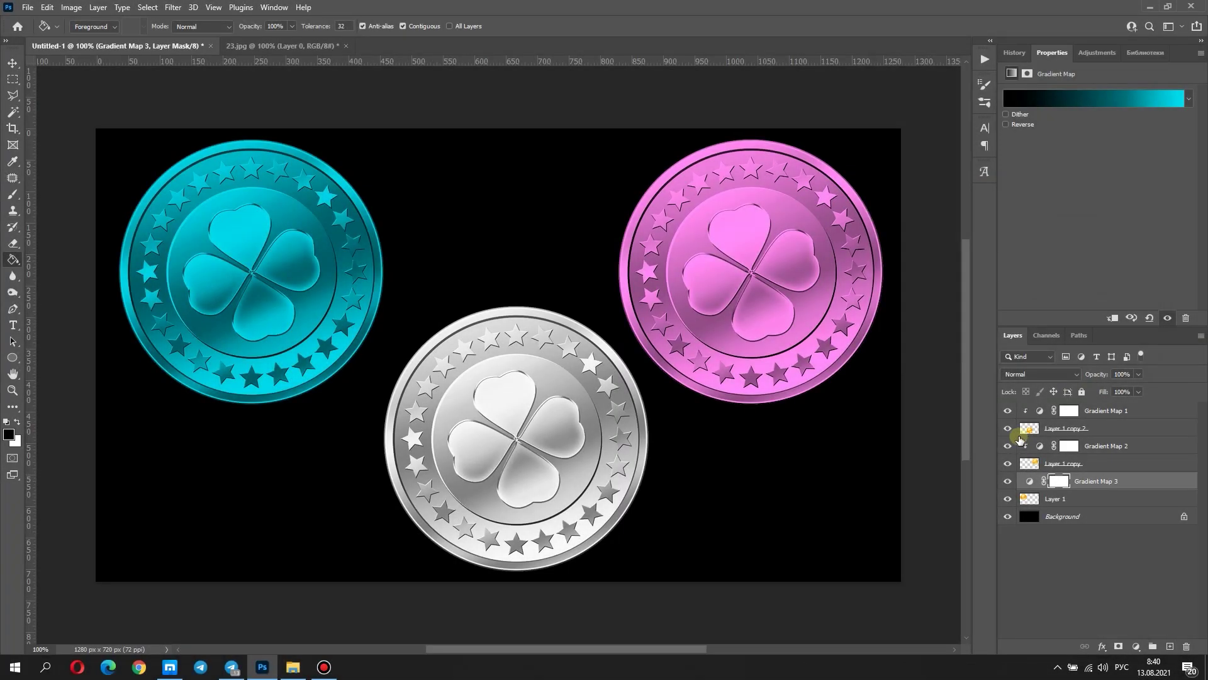
Step: Toggle each Gradient Map's visibility to compare the coins with their gold originals, leaving Gradient Map 3 hidden
{"action": "left_click", "coordinate": [1008, 411]}
{"action": "left_click", "coordinate": [1008, 446]}
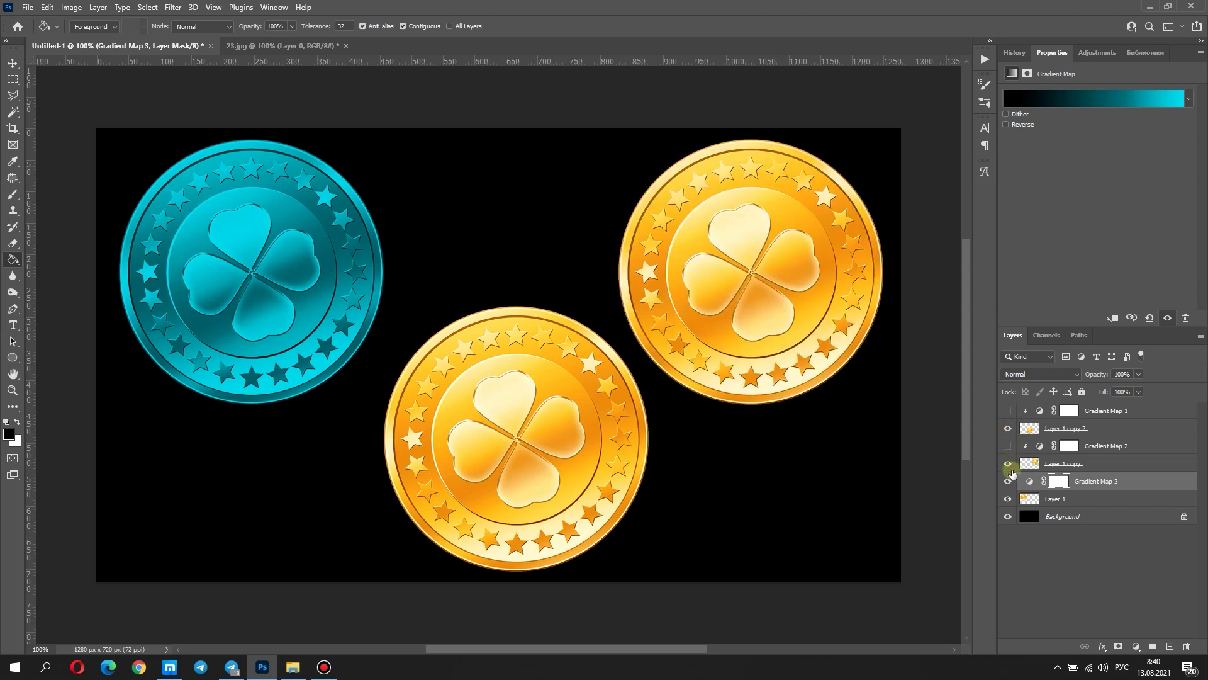
{"action": "left_click", "coordinate": [1012, 481]}
{"action": "left_click", "coordinate": [1008, 445]}
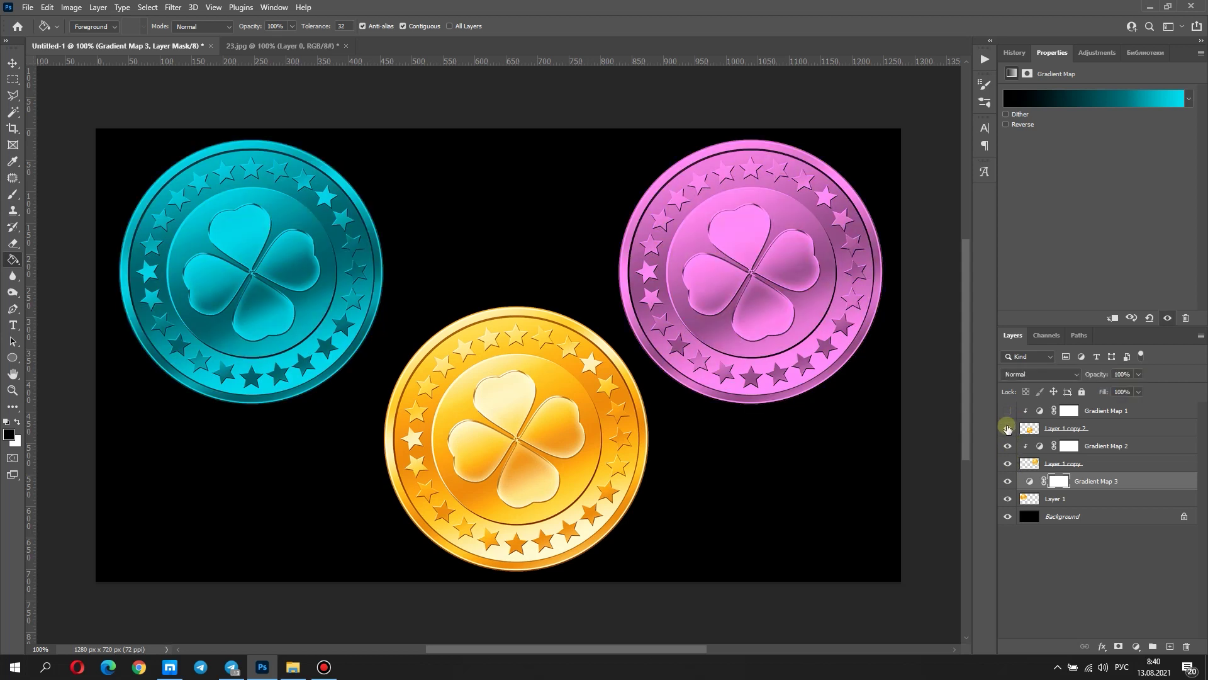
{"action": "left_click", "coordinate": [1008, 411]}
{"action": "left_click", "coordinate": [1008, 411]}
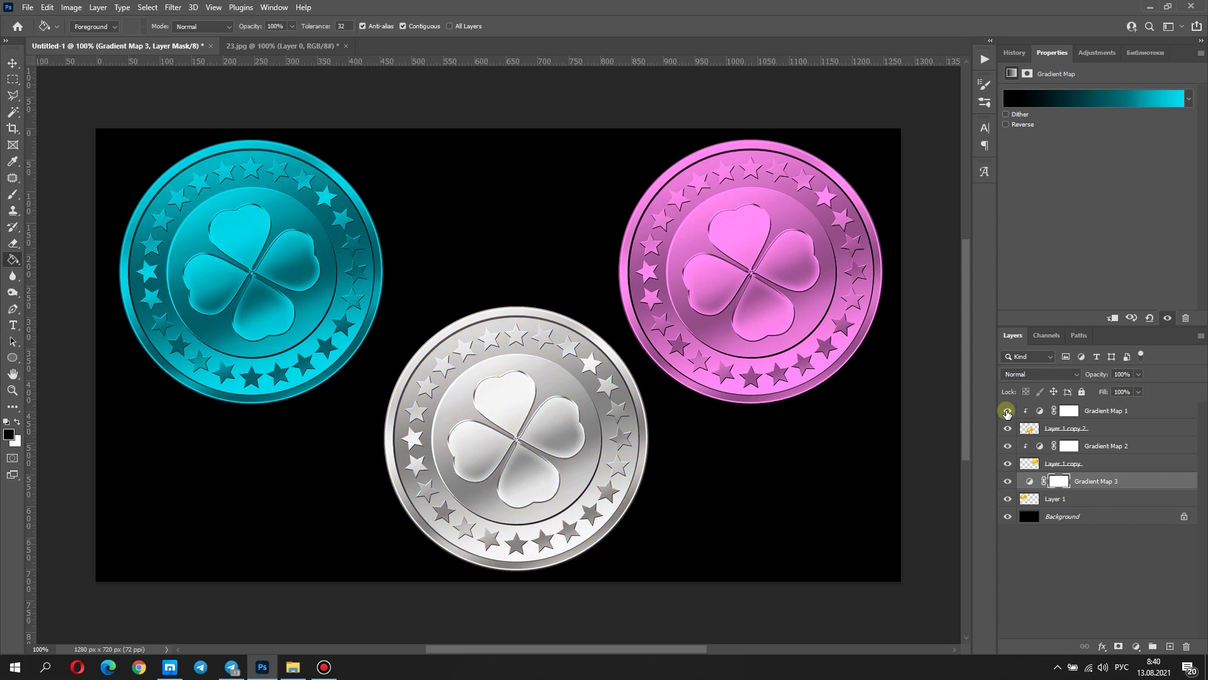
{"action": "left_click", "coordinate": [1009, 445]}
{"action": "left_click", "coordinate": [1009, 481]}
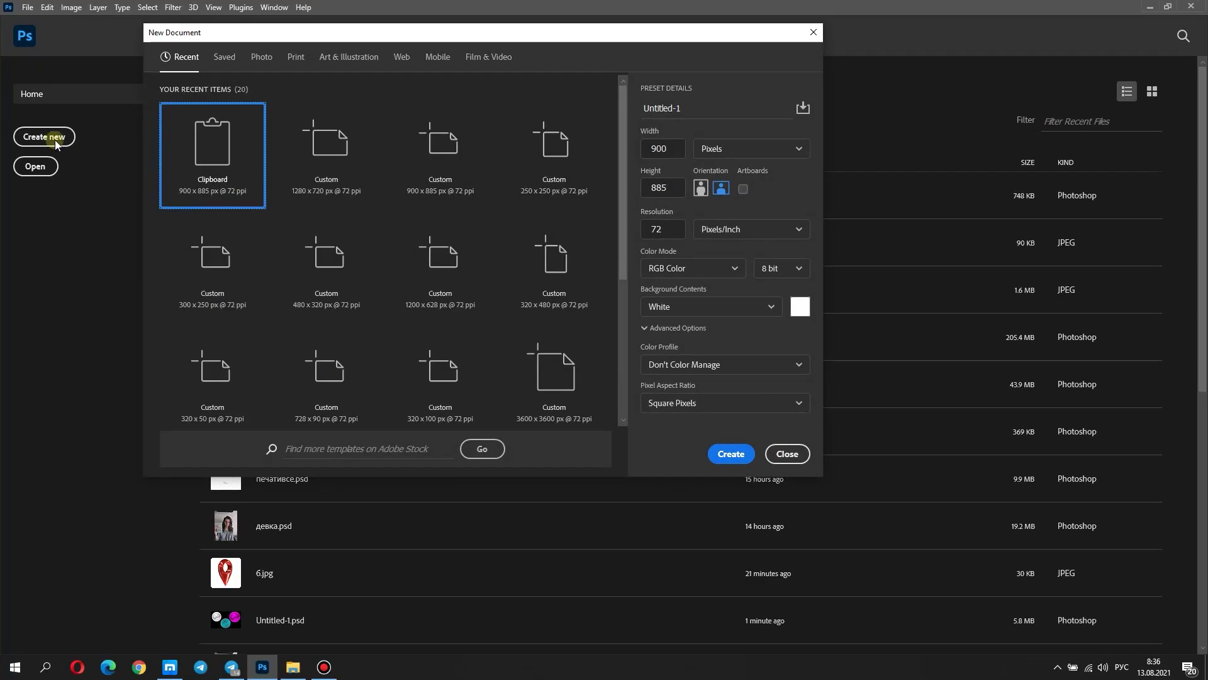
Step: Create a 1280 x 720 px Custom document and open 23.jpg in Photoshop without colour management
{"action": "left_click", "coordinate": [295, 153]}
{"action": "left_click", "coordinate": [732, 454]}
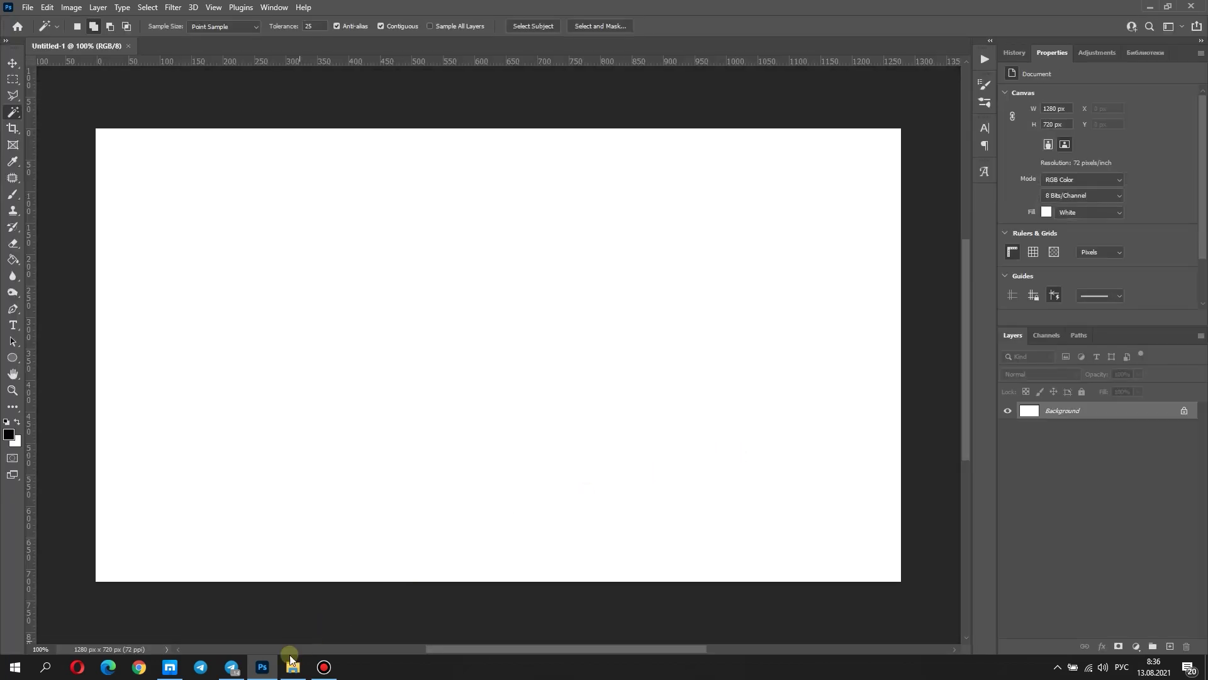
{"action": "left_click", "coordinate": [293, 668]}
{"action": "right_click", "coordinate": [519, 307]}
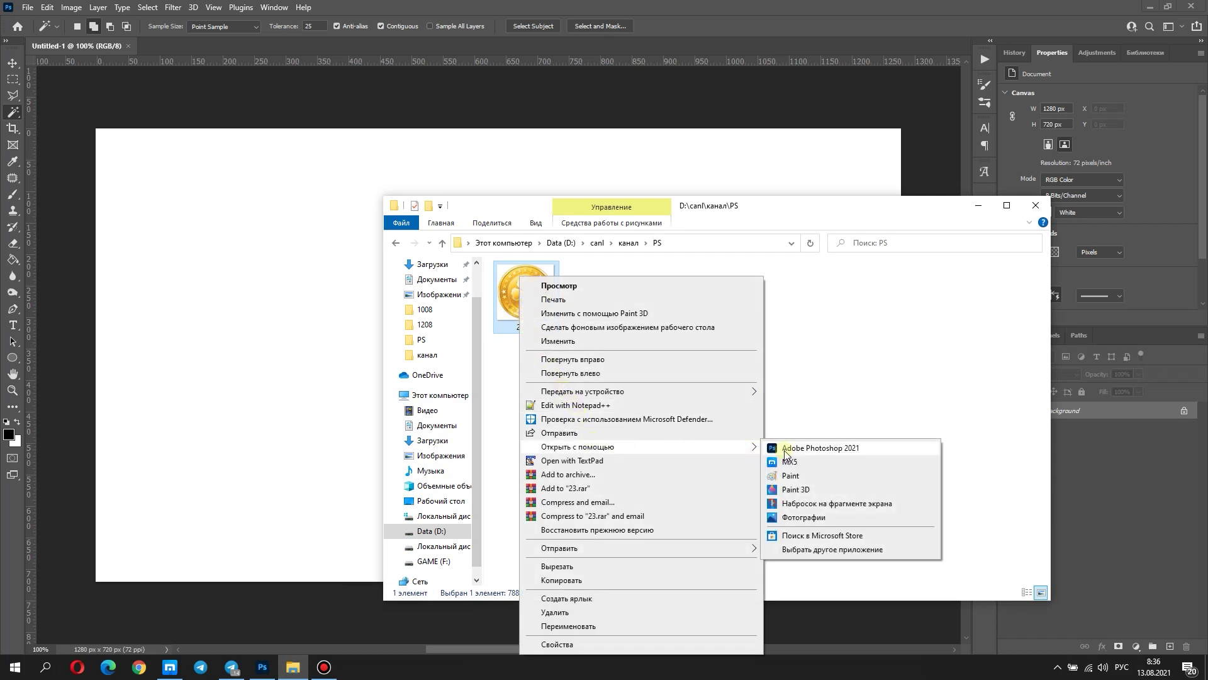
{"action": "mouse_move", "coordinate": [577, 447]}
{"action": "left_click", "coordinate": [790, 448]}
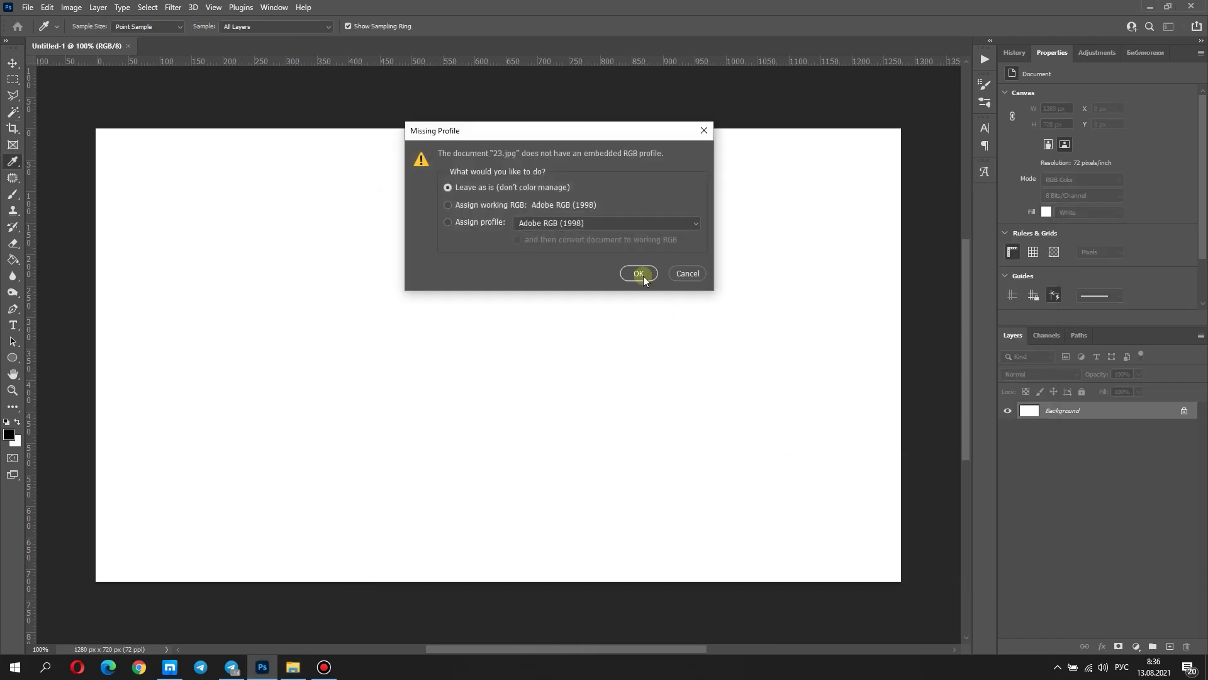
{"action": "left_click", "coordinate": [641, 275]}
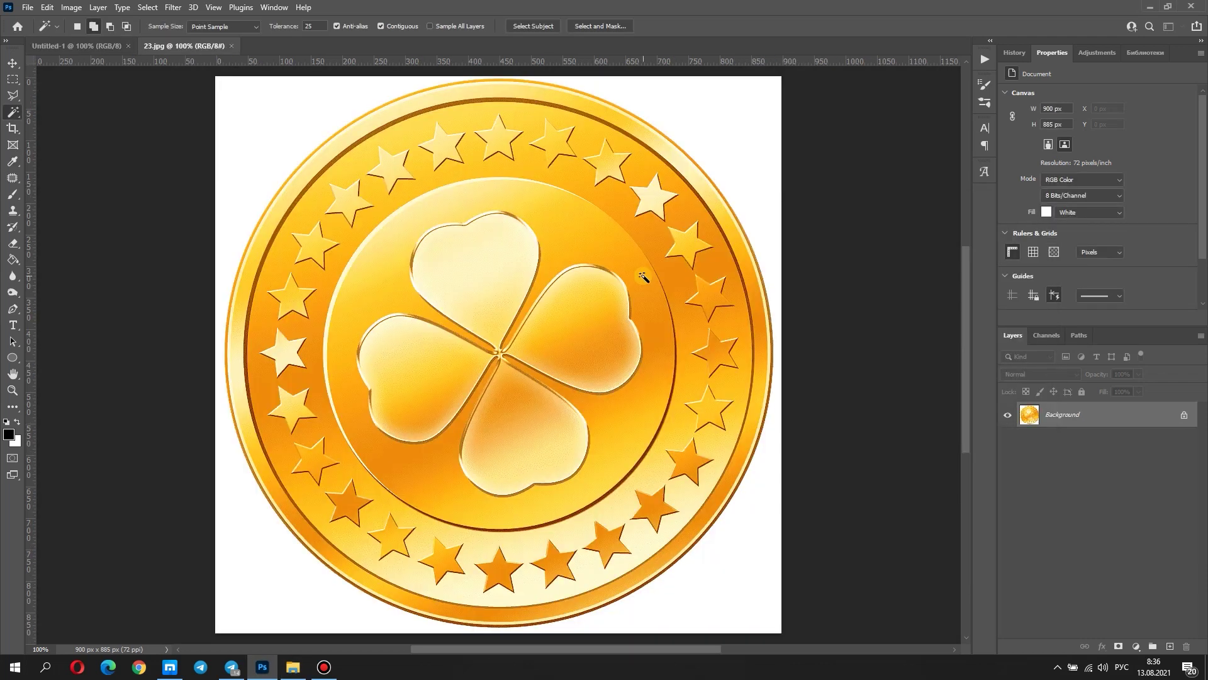
Step: Unlock the coin's Background layer and clear the white area selected with the Magic Wand
{"action": "left_click", "coordinate": [1186, 416]}
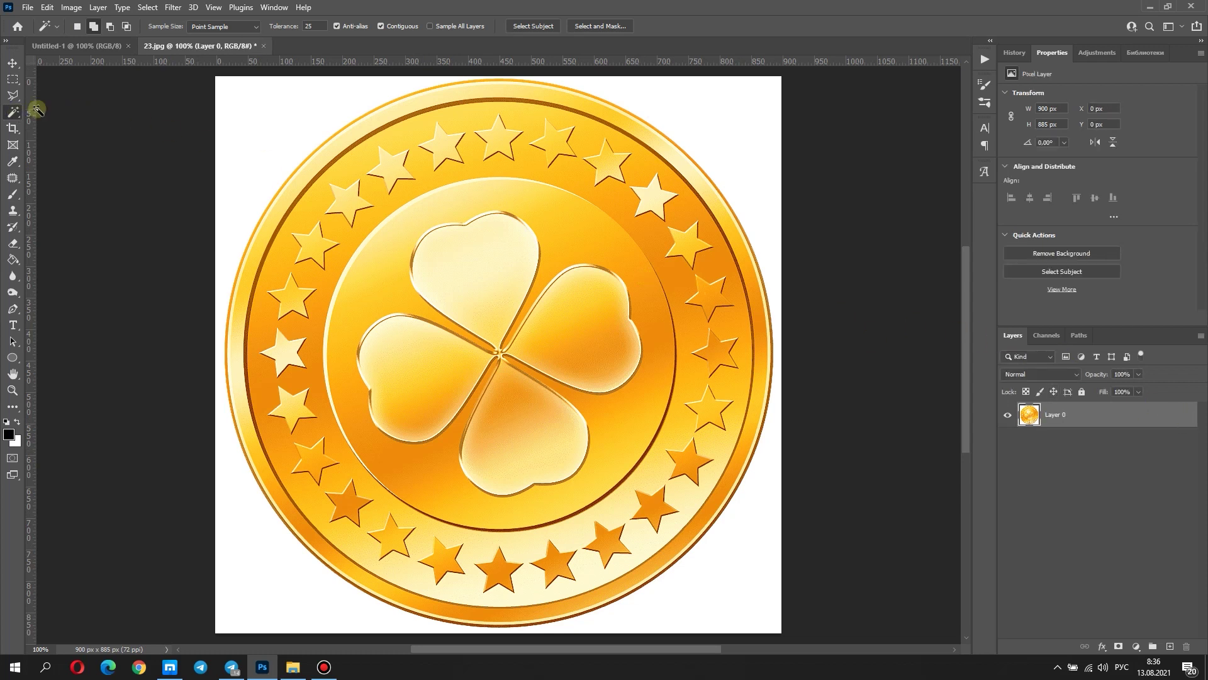
{"action": "left_click", "coordinate": [245, 133]}
{"action": "left_click", "coordinate": [47, 7]}
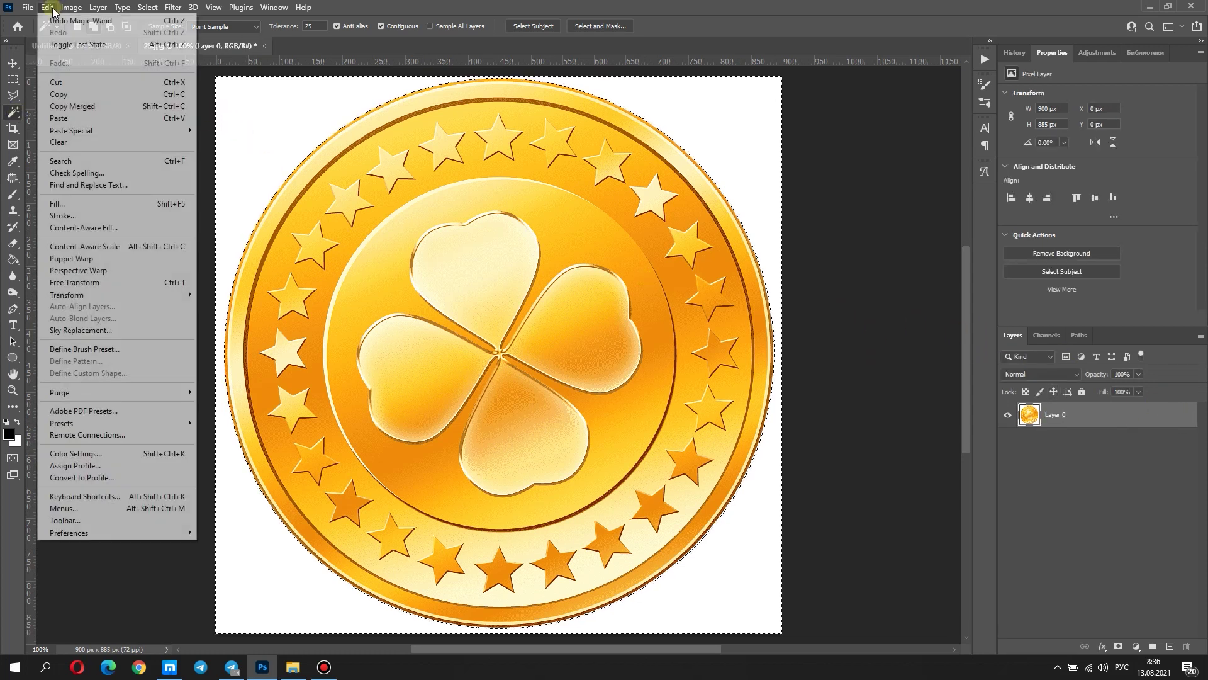
{"action": "left_click", "coordinate": [59, 82]}
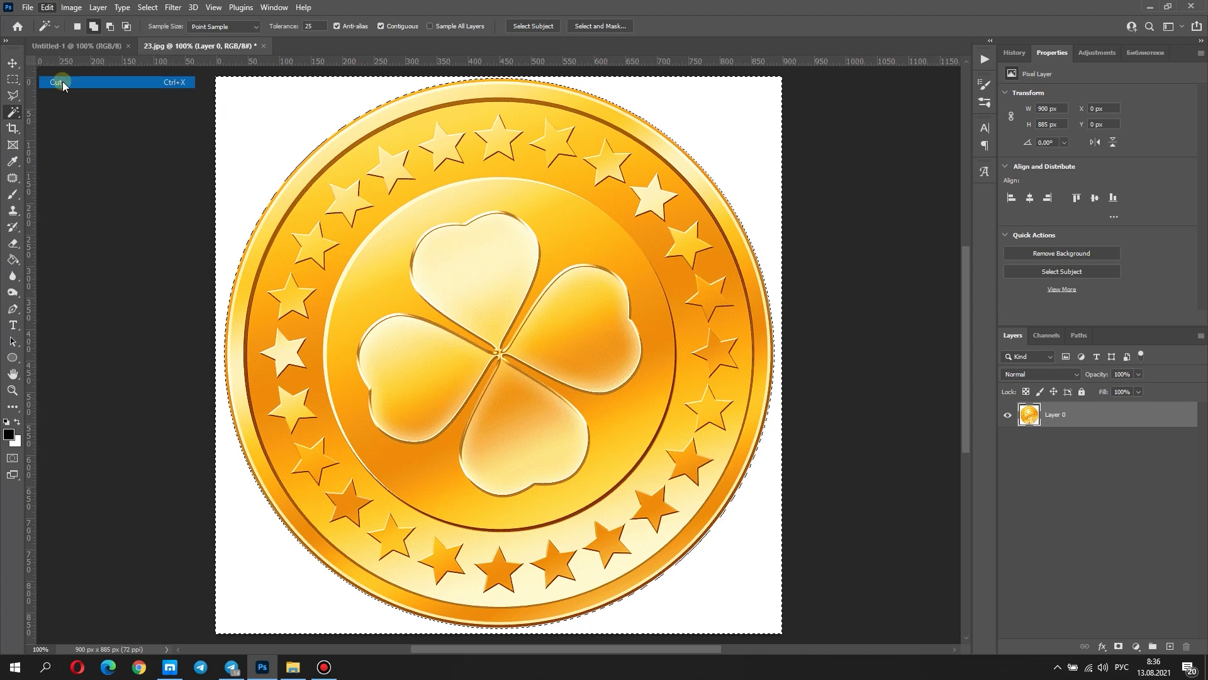
{"action": "left_click", "coordinate": [13, 64]}
Step: Copy the coin into Untitled-1 and Free Transform it to about 48%, placed top-left
{"action": "left_click_drag", "start_coordinate": [396, 123], "coordinate": [312, 217]}
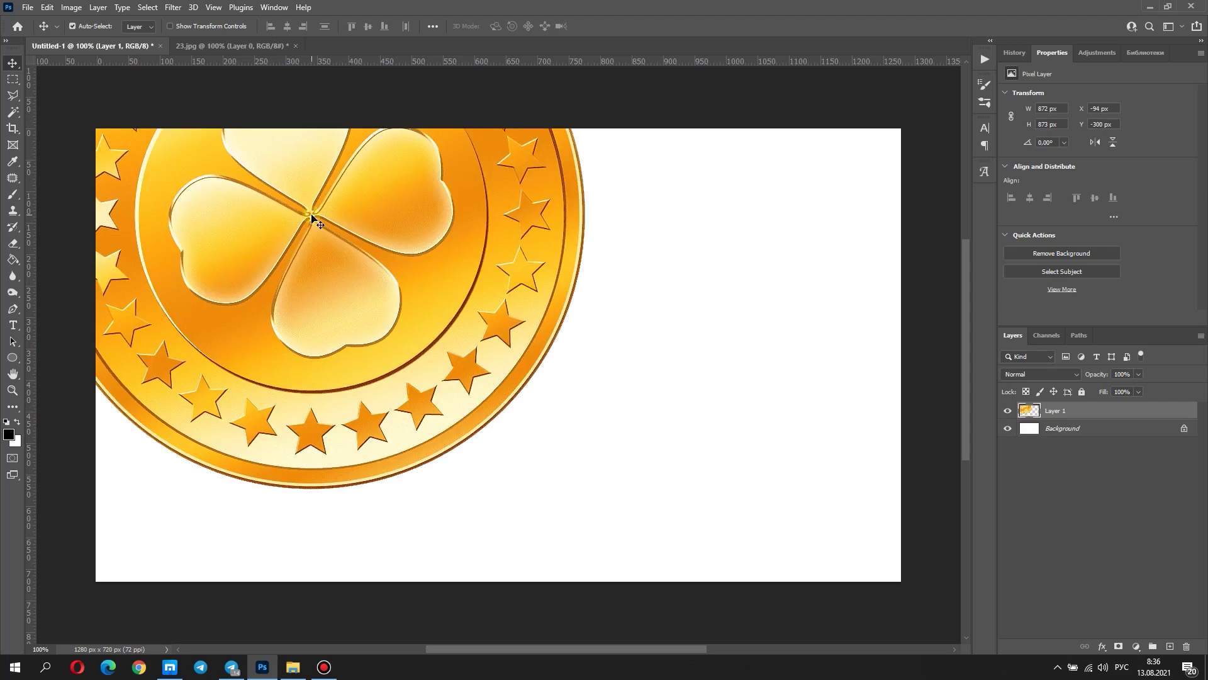
{"action": "left_click", "coordinate": [48, 7]}
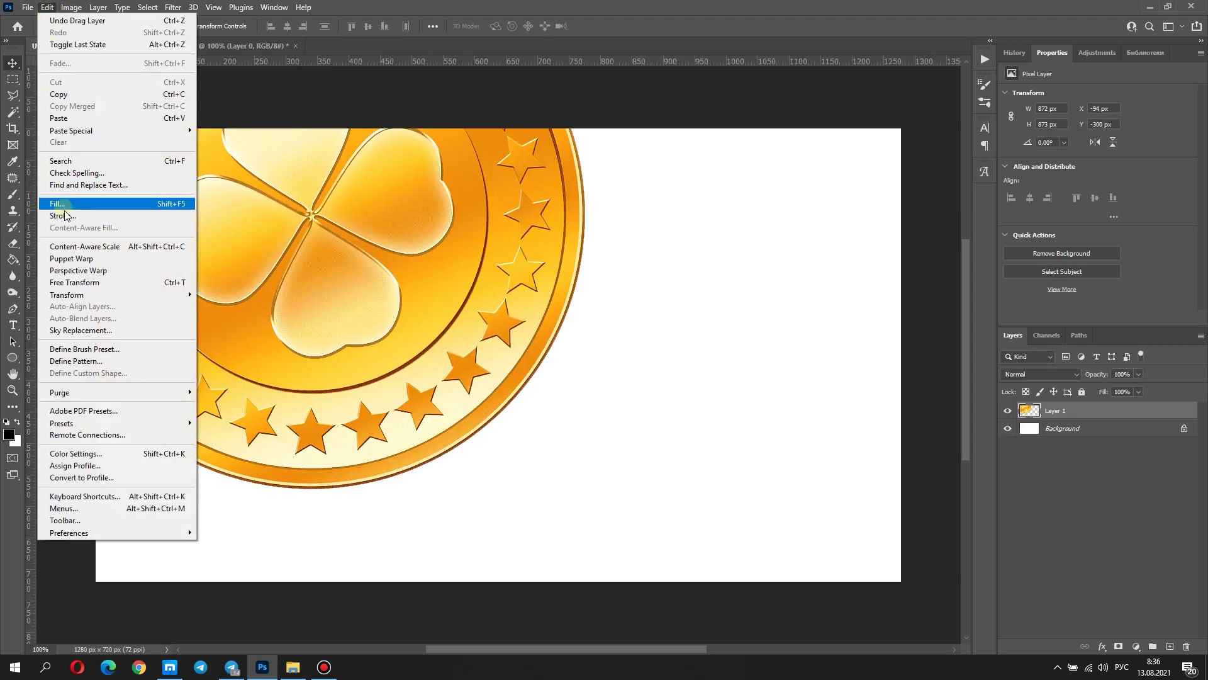
{"action": "left_click", "coordinate": [79, 281]}
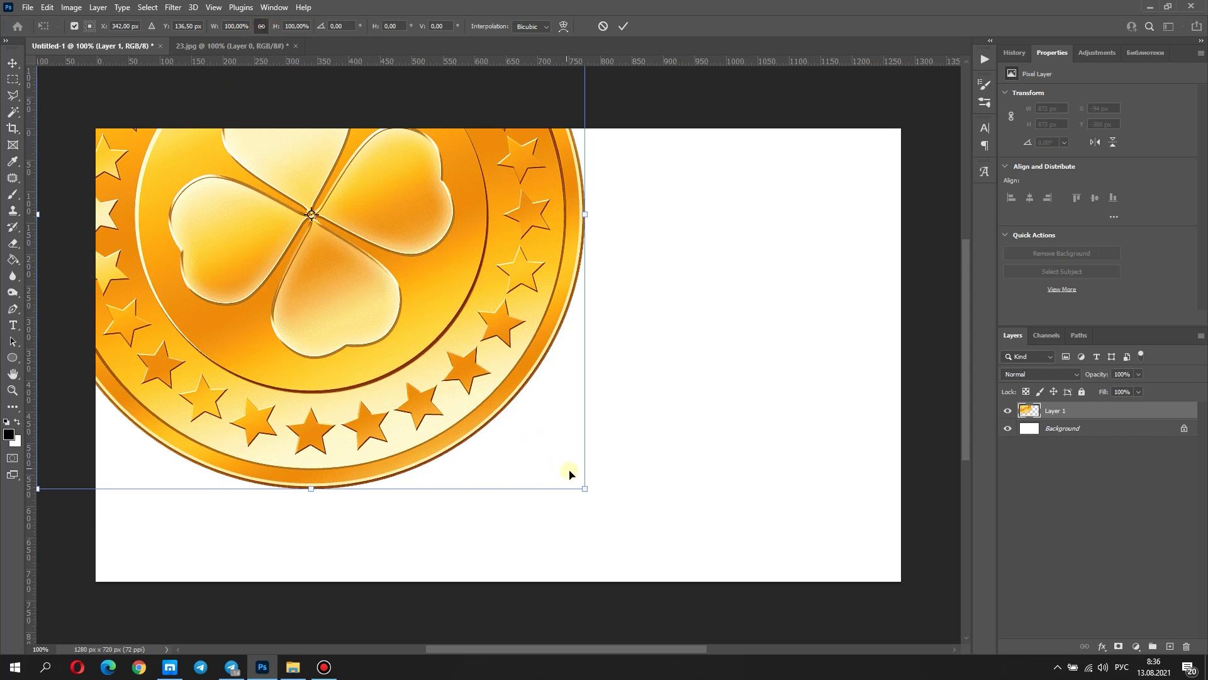
{"action": "left_click_drag", "start_coordinate": [586, 488], "coordinate": [375, 276]}
{"action": "mouse_move", "coordinate": [267, 214]}
{"action": "left_mouse_down"}
{"action": "mouse_move", "coordinate": [401, 403]}
{"action": "mouse_move", "coordinate": [356, 410]}
{"action": "left_mouse_up"}
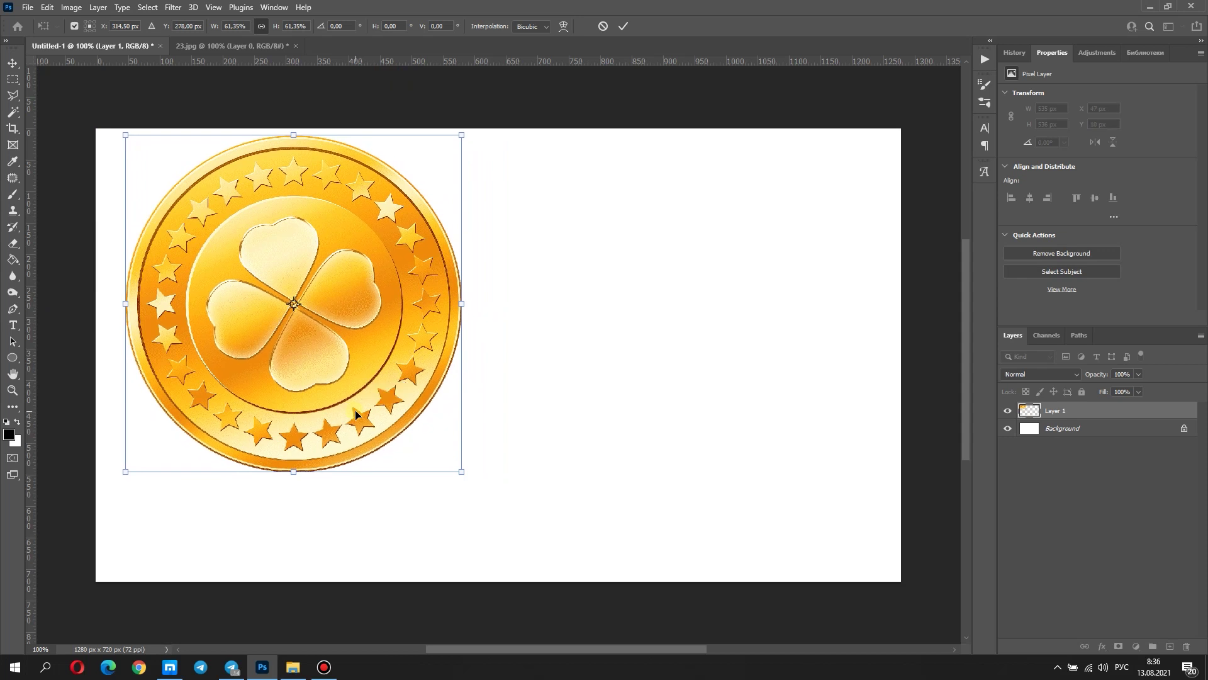
{"action": "left_click_drag", "start_coordinate": [458, 479], "coordinate": [358, 376]}
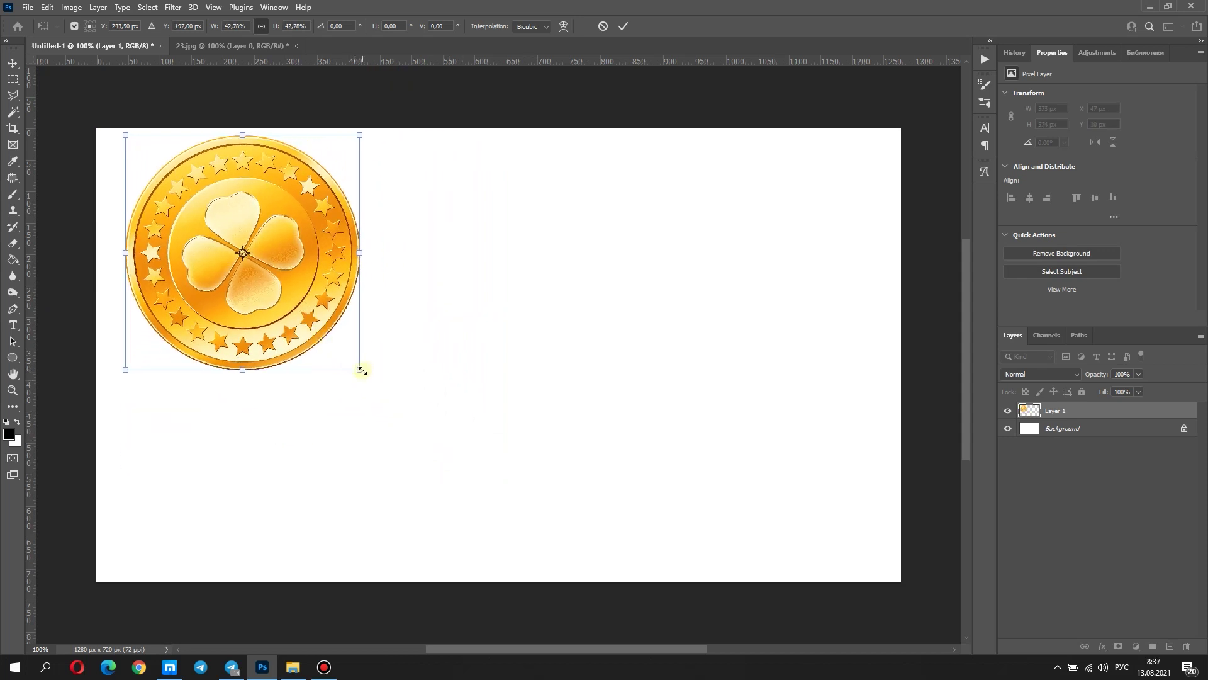
{"action": "left_click_drag", "start_coordinate": [361, 370], "coordinate": [385, 399]}
{"action": "left_click_drag", "start_coordinate": [326, 352], "coordinate": [331, 357]}
{"action": "left_click", "coordinate": [623, 26]}
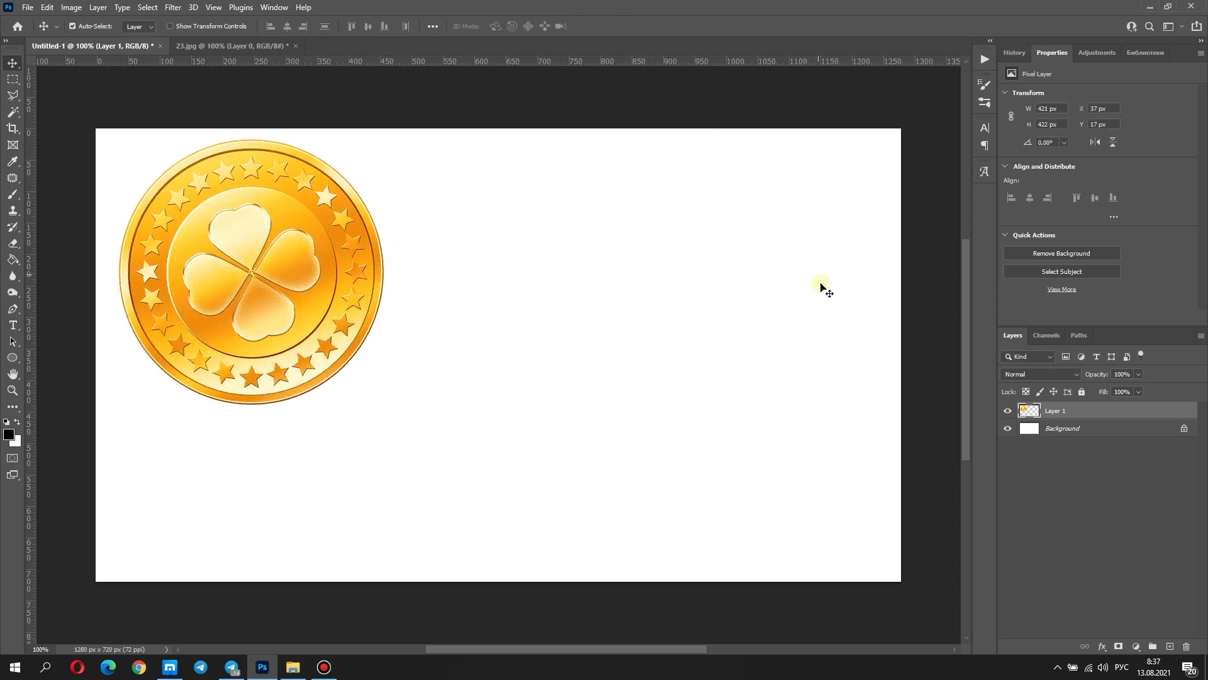
{"action": "left_click", "coordinate": [1106, 431]}
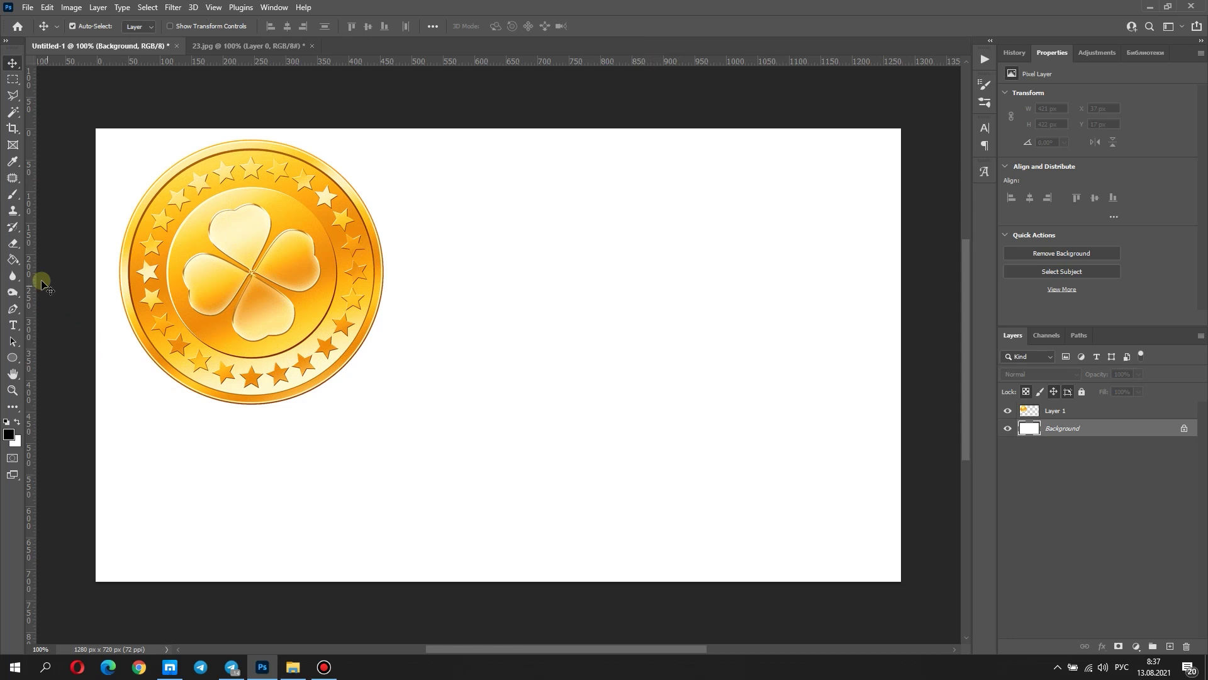
Step: Fill the background black and move a duplicate of Layer 1 to the canvas's right side
{"action": "left_click", "coordinate": [13, 259]}
{"action": "left_click", "coordinate": [214, 485]}
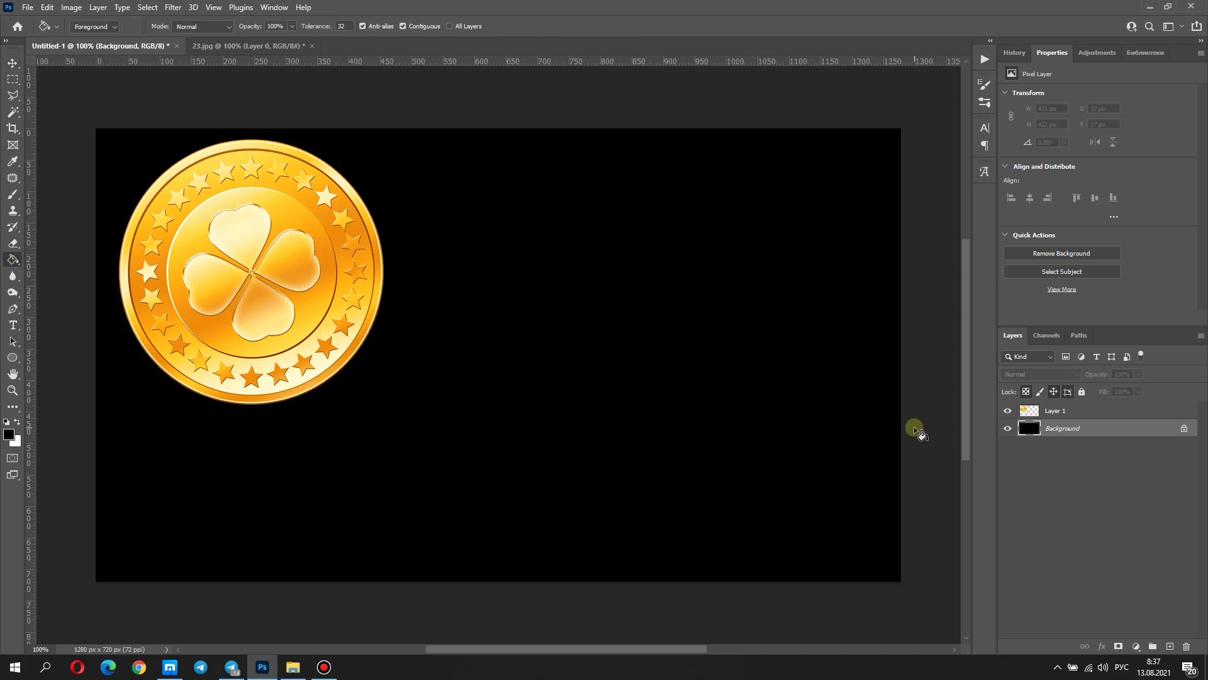
{"action": "left_click", "coordinate": [1070, 410]}
{"action": "right_click", "coordinate": [1076, 411]}
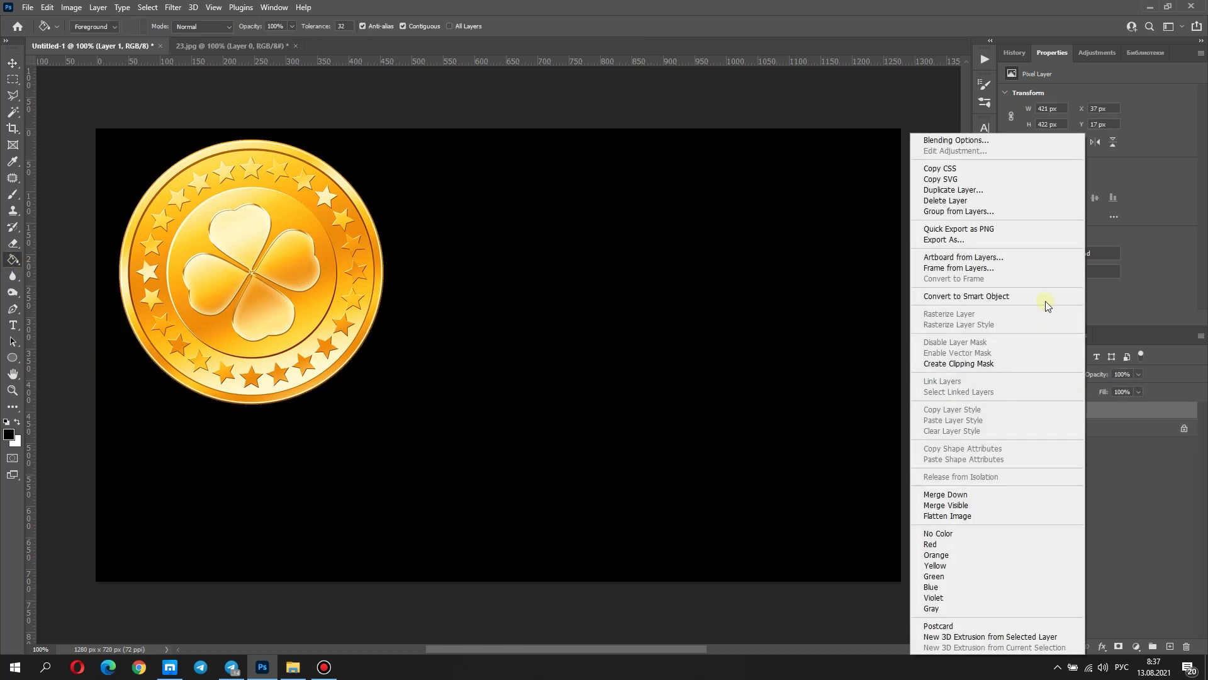
{"action": "left_click", "coordinate": [1007, 190]}
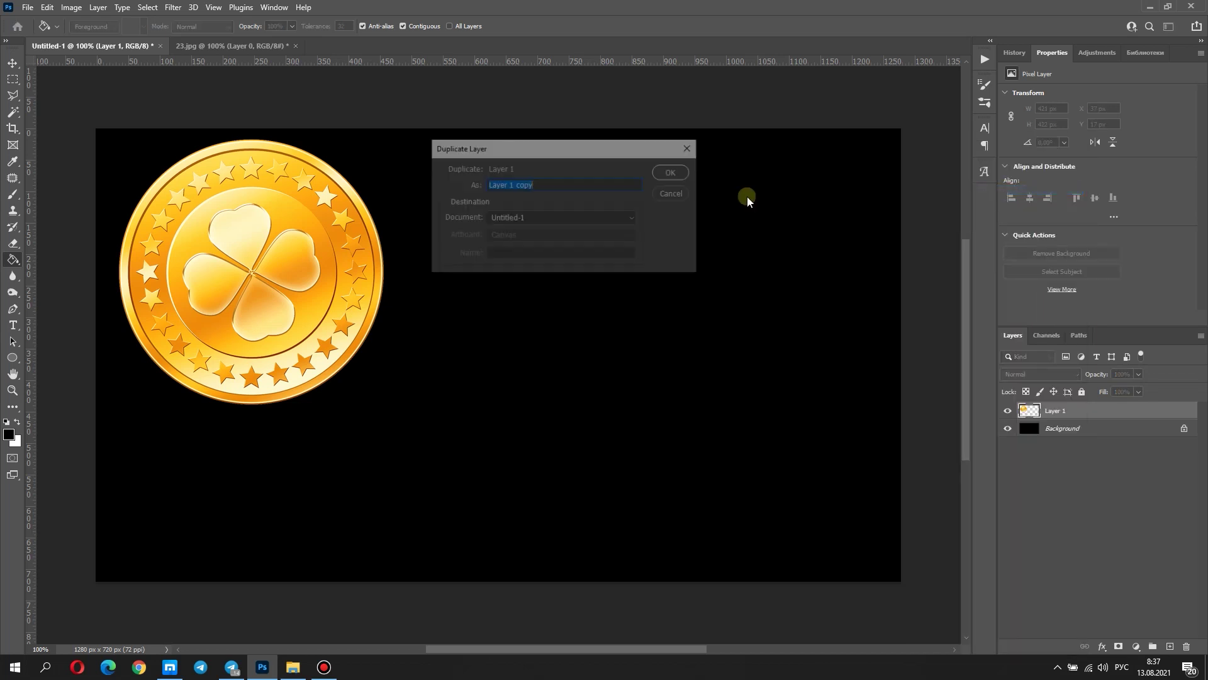
{"action": "left_click", "coordinate": [672, 175]}
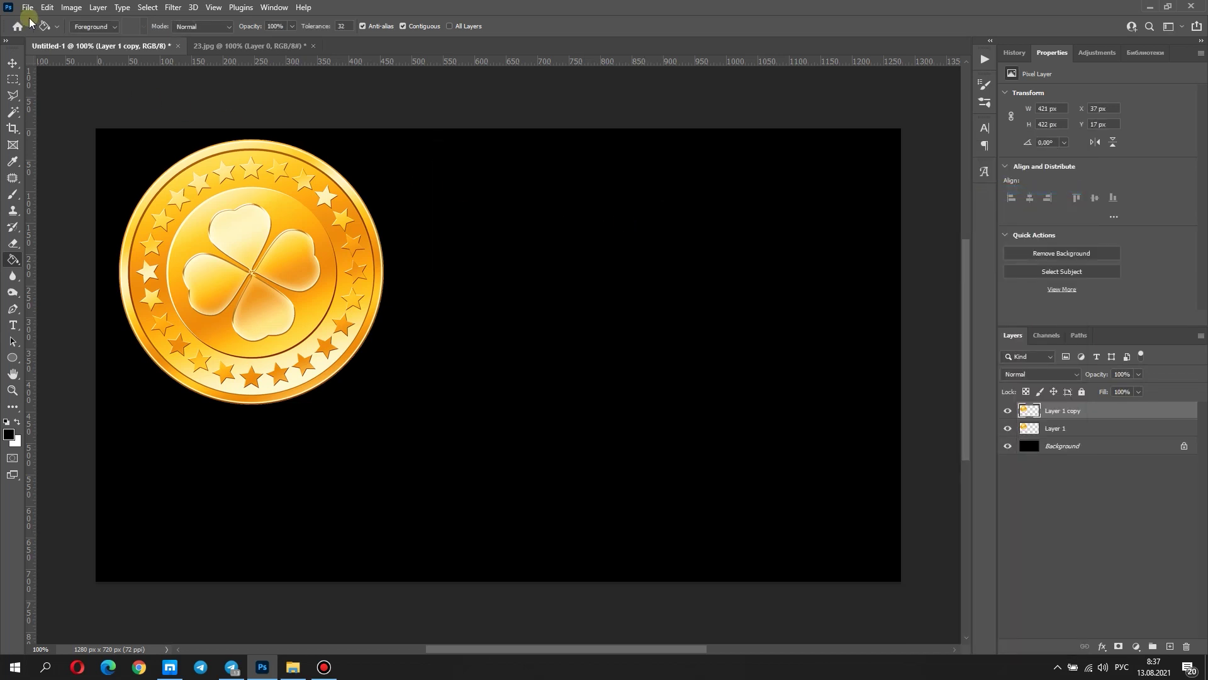
{"action": "left_click", "coordinate": [47, 7]}
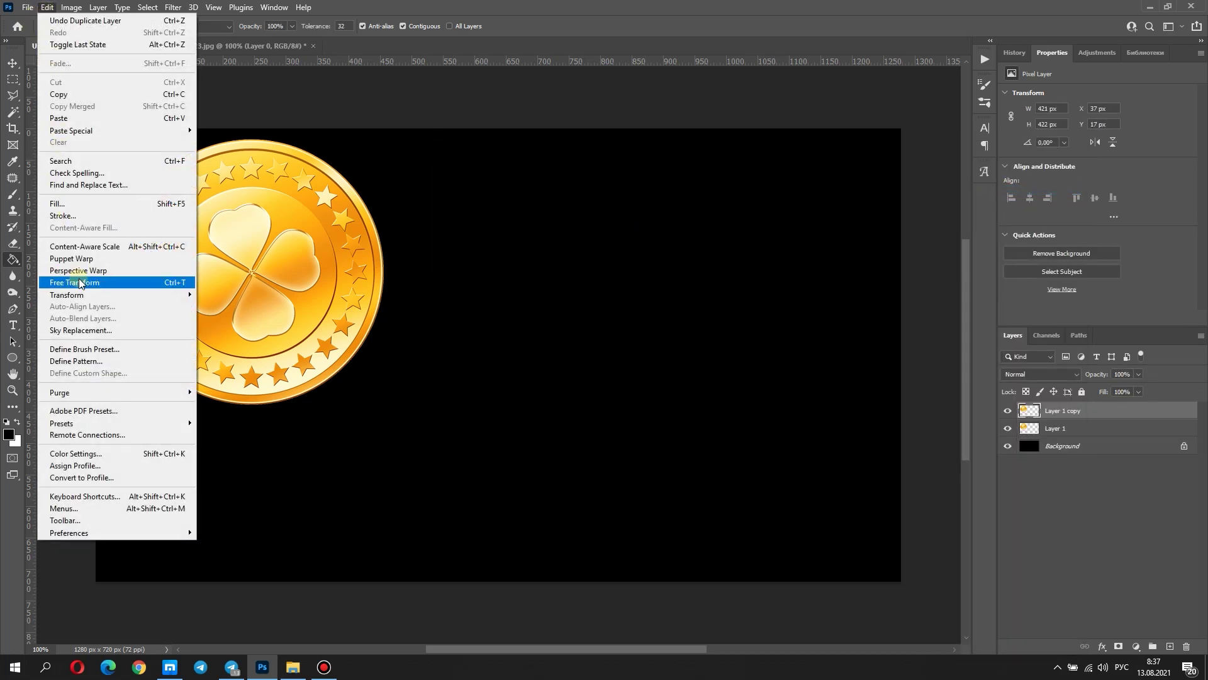
{"action": "left_click", "coordinate": [80, 283]}
{"action": "left_click_drag", "start_coordinate": [240, 312], "coordinate": [733, 312]}
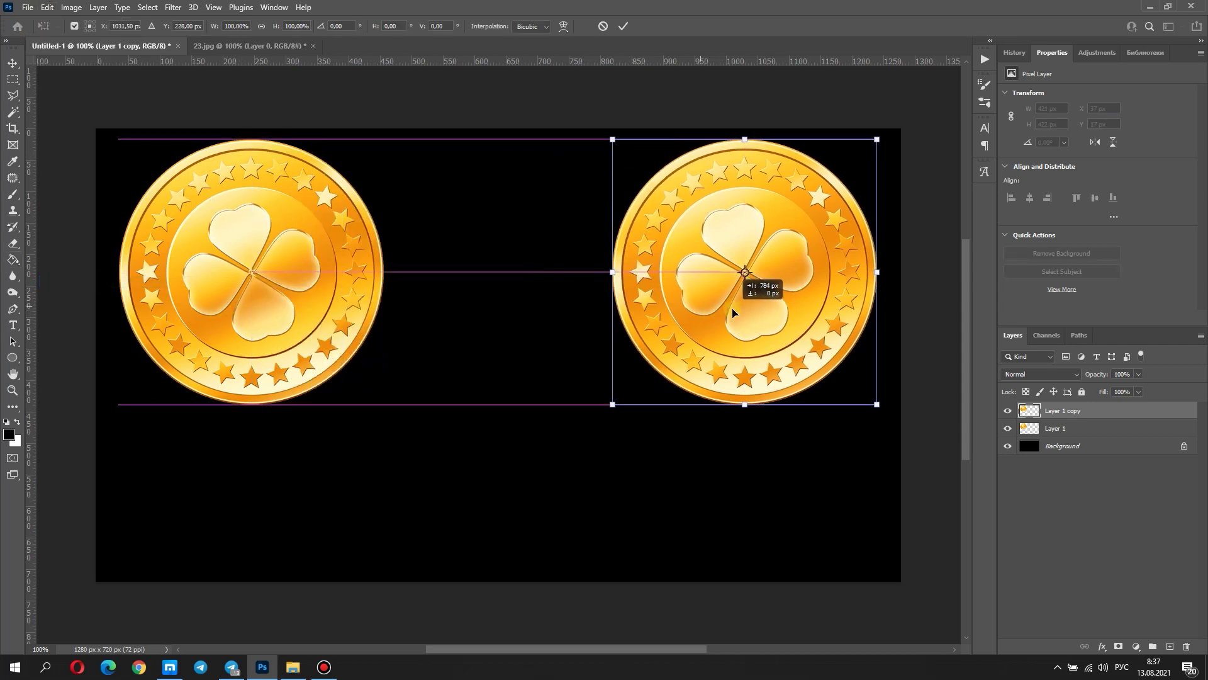
{"action": "left_click_drag", "start_coordinate": [733, 311], "coordinate": [739, 312]}
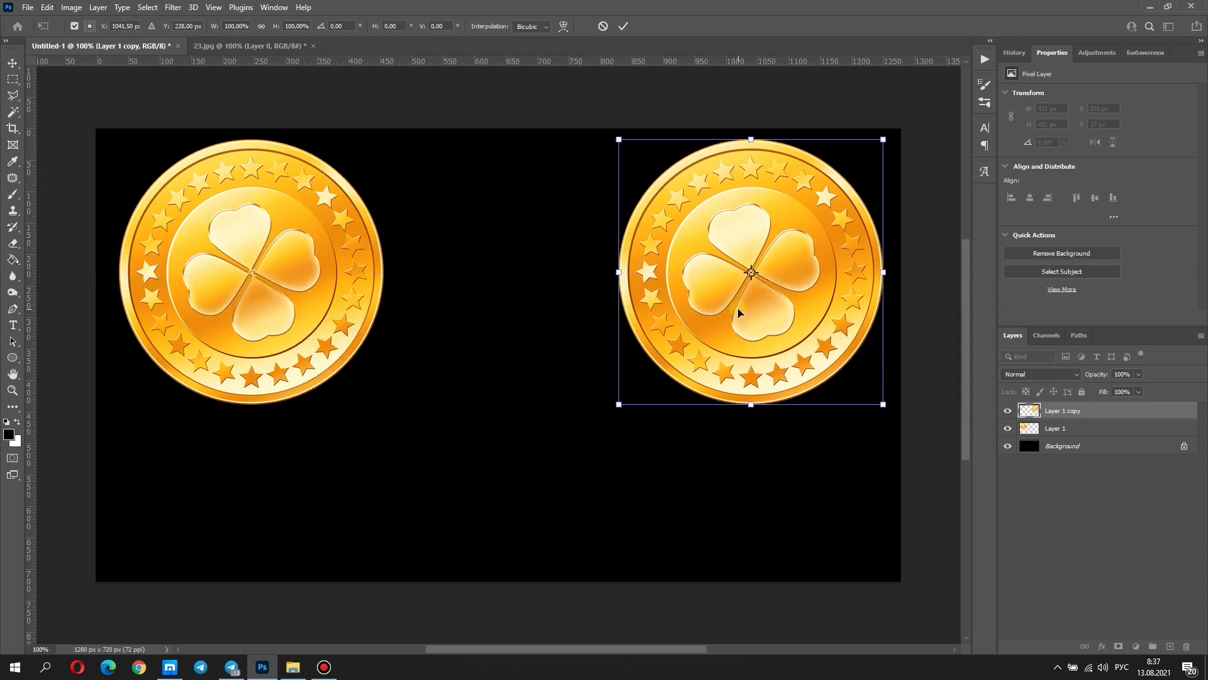
{"action": "left_click", "coordinate": [625, 28]}
Step: Duplicate the right coin as Layer 1 copy 2 and move it to the bottom centre
{"action": "right_click", "coordinate": [1073, 408]}
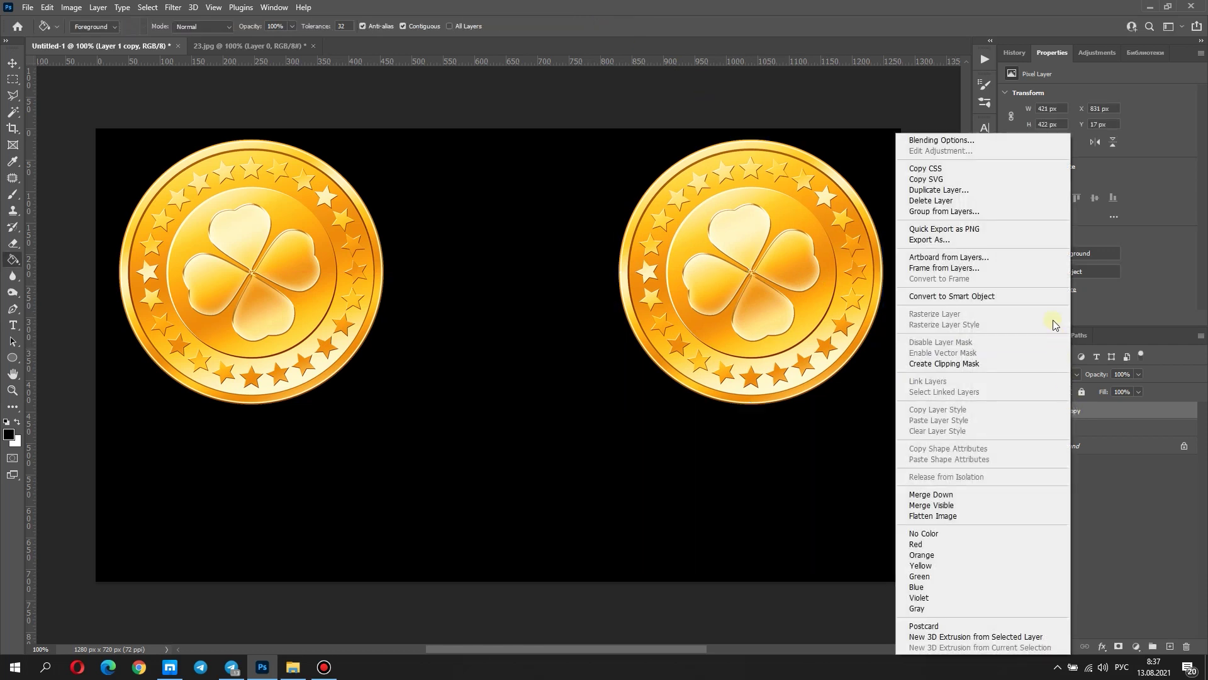
{"action": "left_click", "coordinate": [1026, 192]}
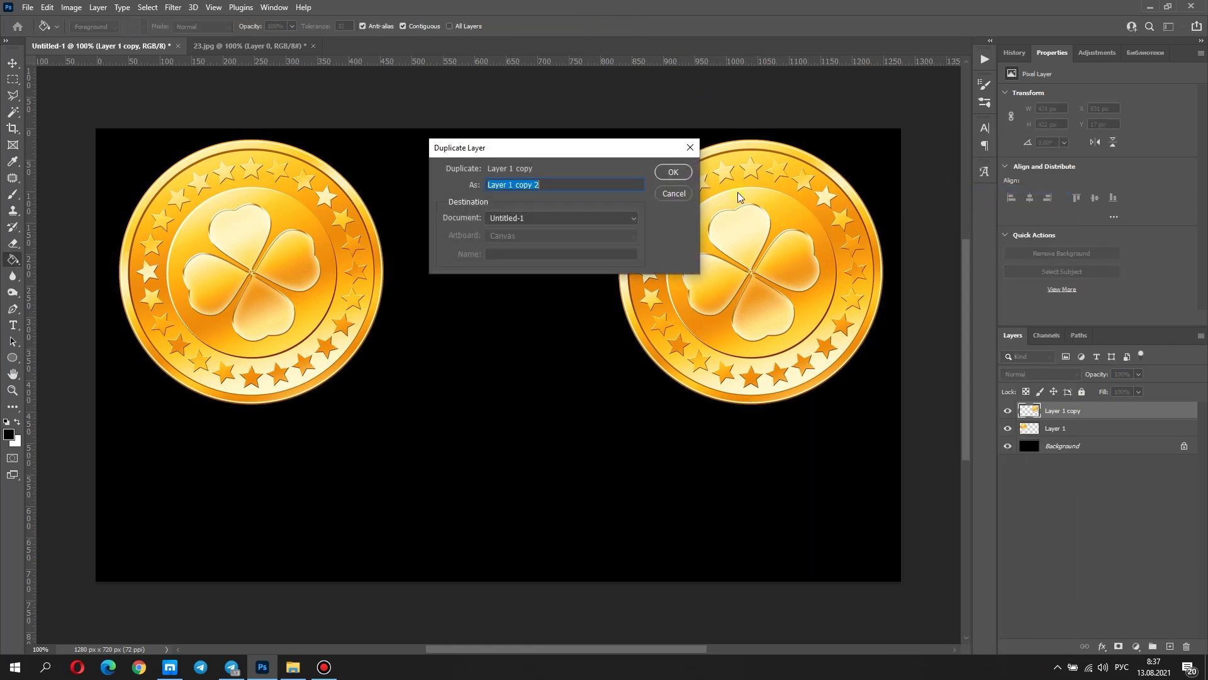
{"action": "left_click", "coordinate": [673, 172]}
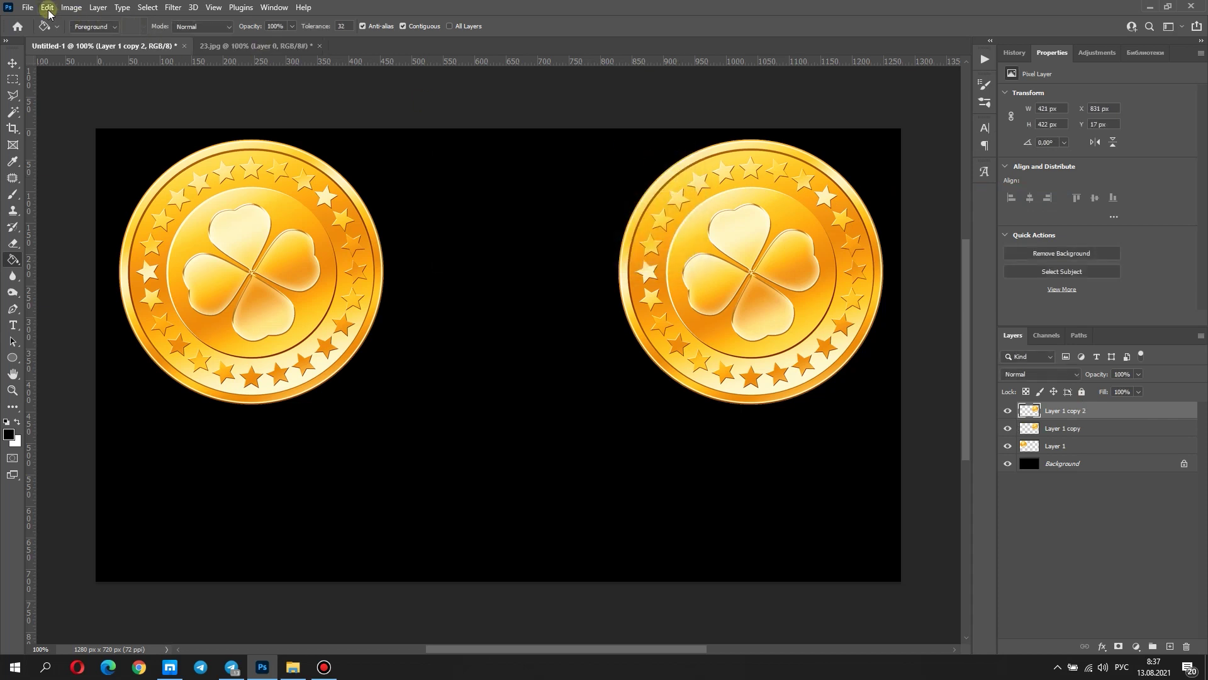
{"action": "left_click", "coordinate": [47, 7]}
{"action": "left_click", "coordinate": [85, 282]}
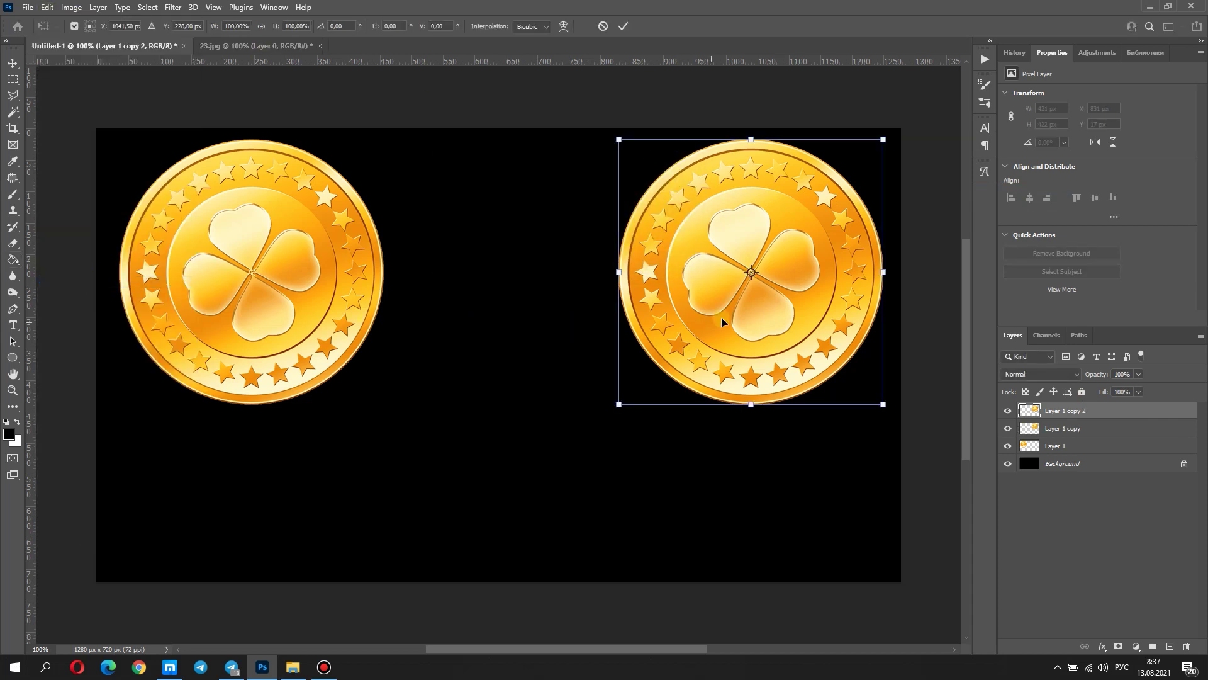
{"action": "left_click_drag", "start_coordinate": [748, 309], "coordinate": [515, 473]}
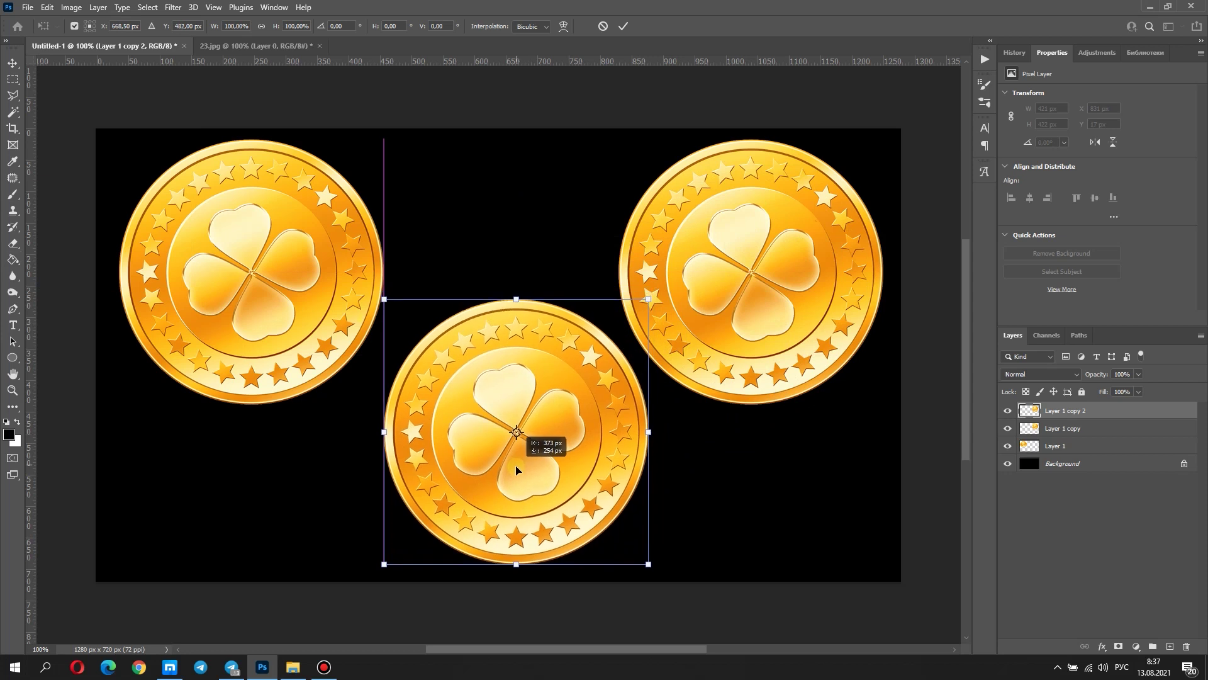
{"action": "left_click", "coordinate": [622, 27]}
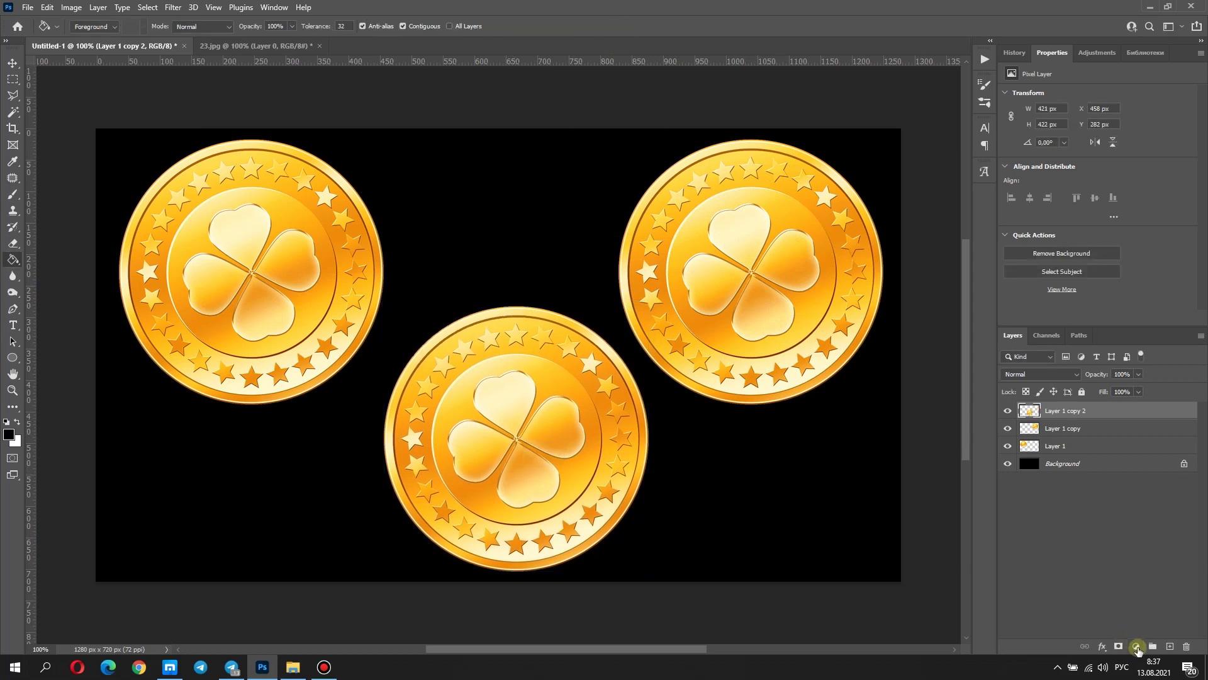
Step: Add a Gradient Map adjustment layer clipped to the centre coin
{"action": "left_click", "coordinate": [1137, 647]}
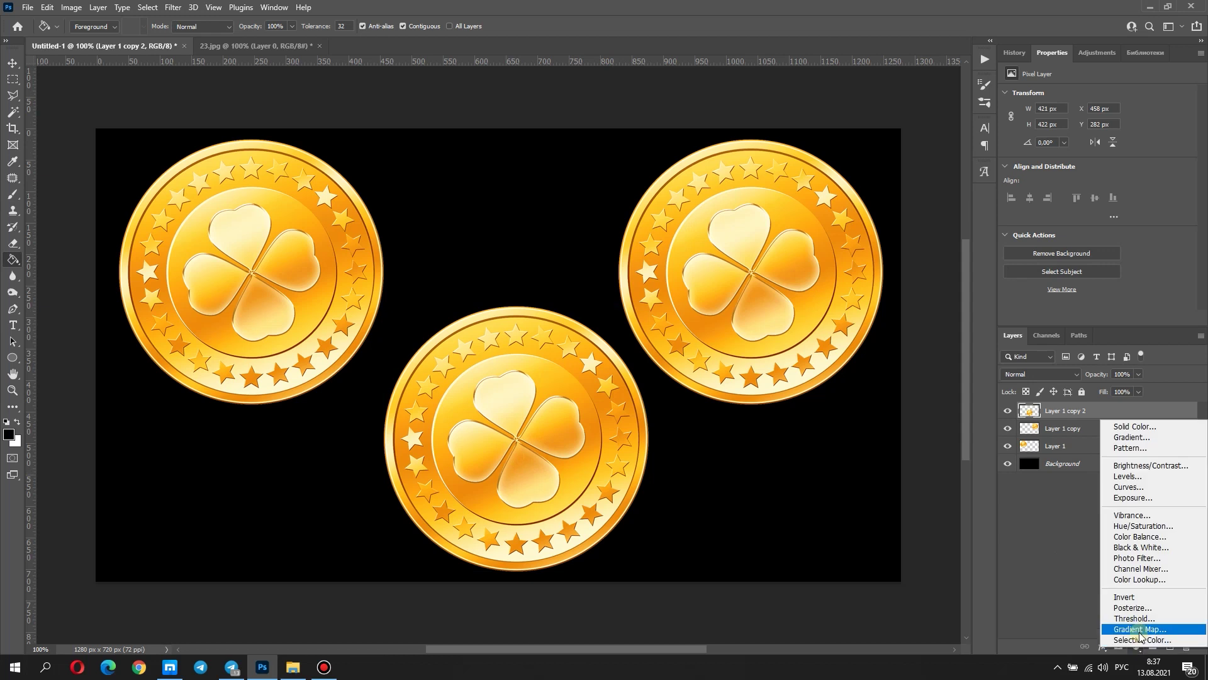
{"action": "left_click", "coordinate": [1140, 630]}
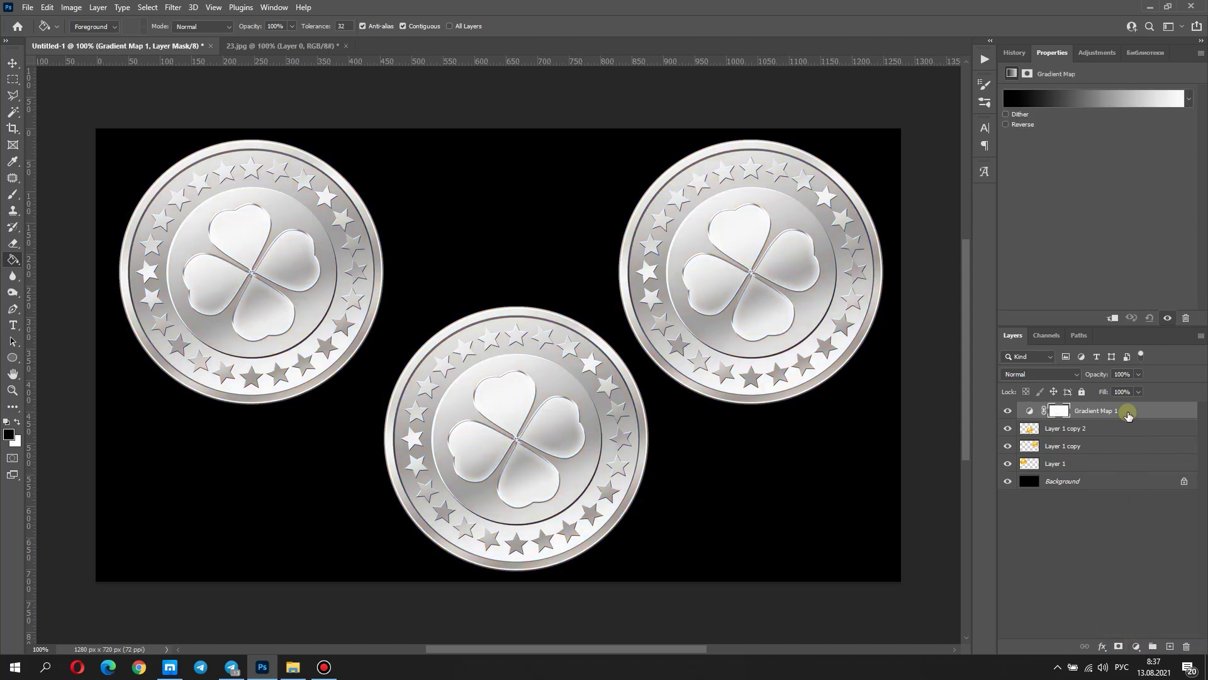
{"action": "right_click", "coordinate": [1129, 414]}
{"action": "left_click", "coordinate": [1078, 368]}
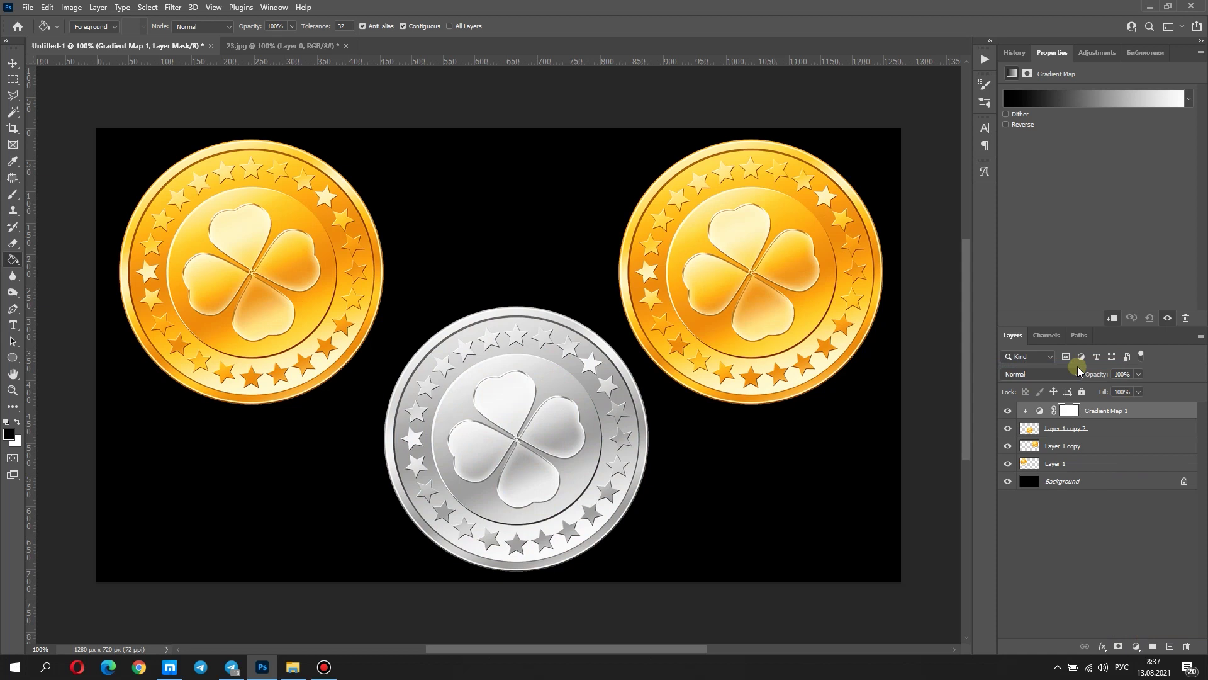
Step: Move the gradient's white stop inward and its midpoint toward the light end, then apply
{"action": "left_click", "coordinate": [1081, 103]}
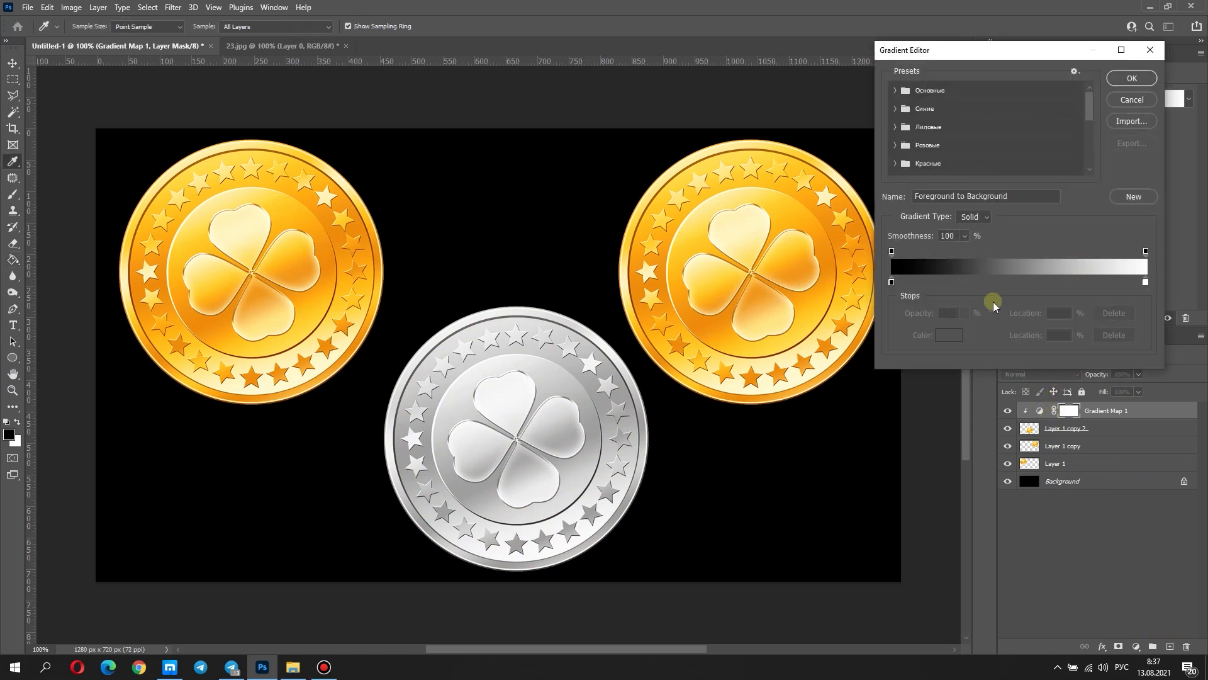
{"action": "mouse_move", "coordinate": [1144, 283]}
{"action": "left_mouse_down"}
{"action": "mouse_move", "coordinate": [1124, 285]}
{"action": "mouse_move", "coordinate": [1146, 285]}
{"action": "left_mouse_up"}
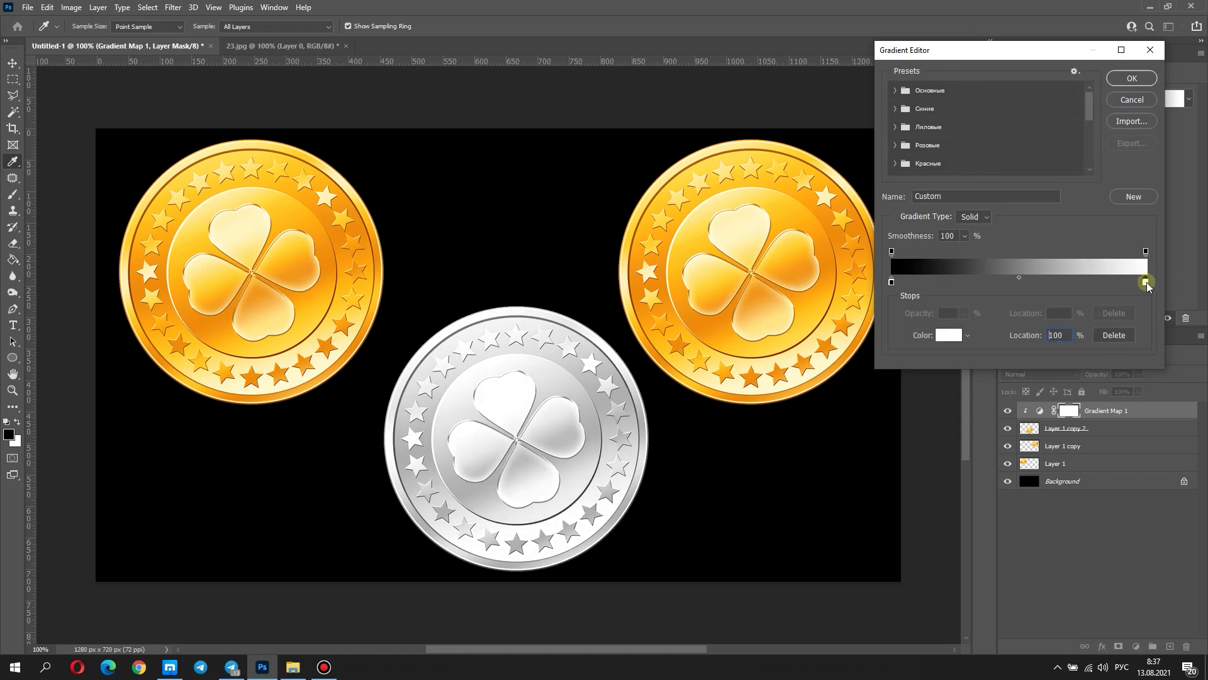
{"action": "left_click_drag", "start_coordinate": [1021, 277], "coordinate": [1042, 280]}
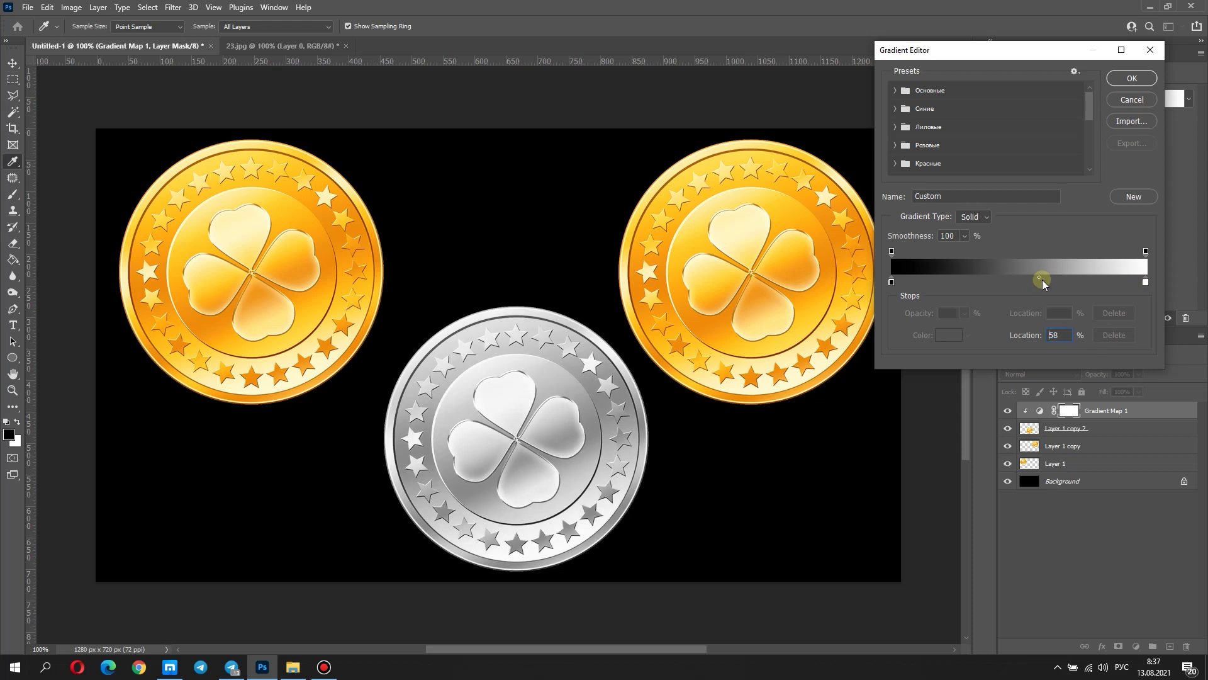
{"action": "key", "text": "g"}
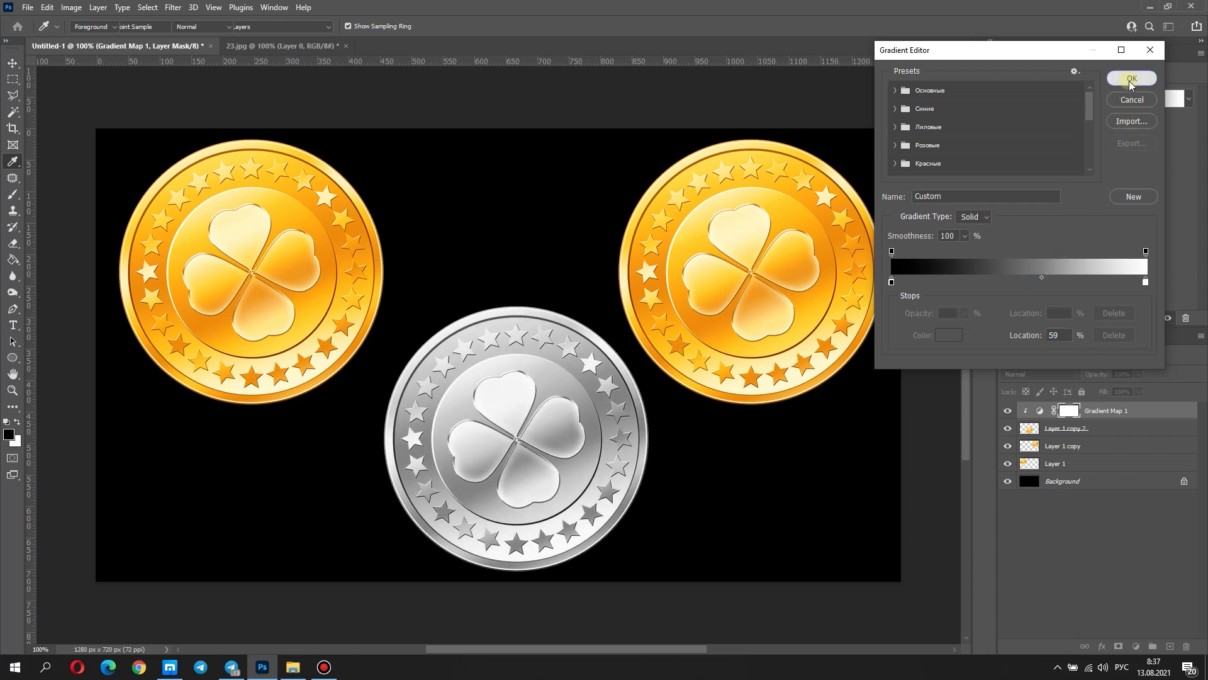
{"action": "left_click", "coordinate": [1130, 79]}
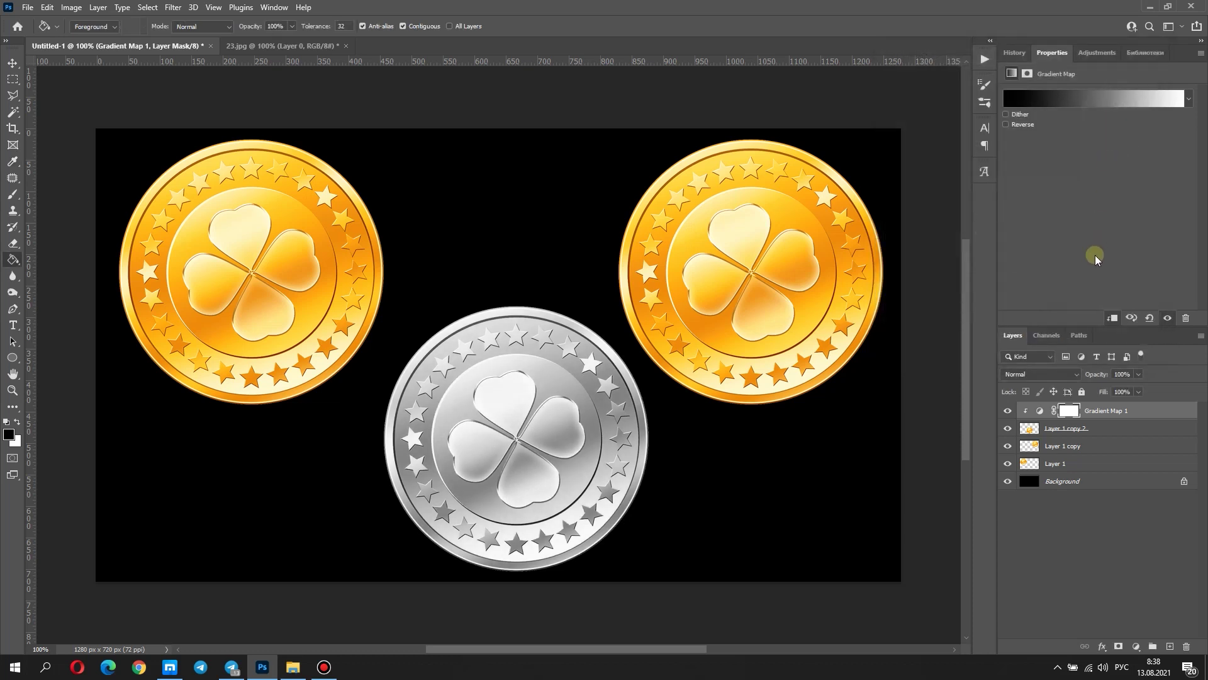
{"action": "left_click", "coordinate": [1111, 447]}
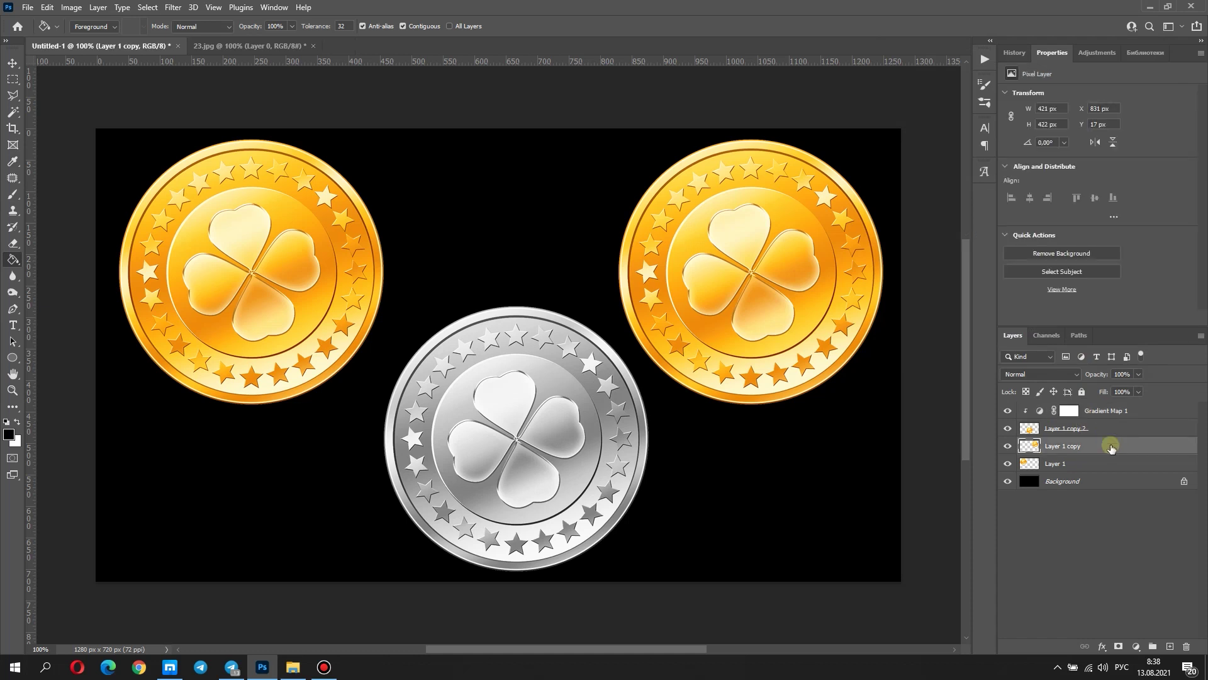
Step: Add a second Gradient Map clipped to the right coin and begin recolouring its black stop
{"action": "left_click", "coordinate": [1137, 646]}
{"action": "left_click", "coordinate": [1140, 636]}
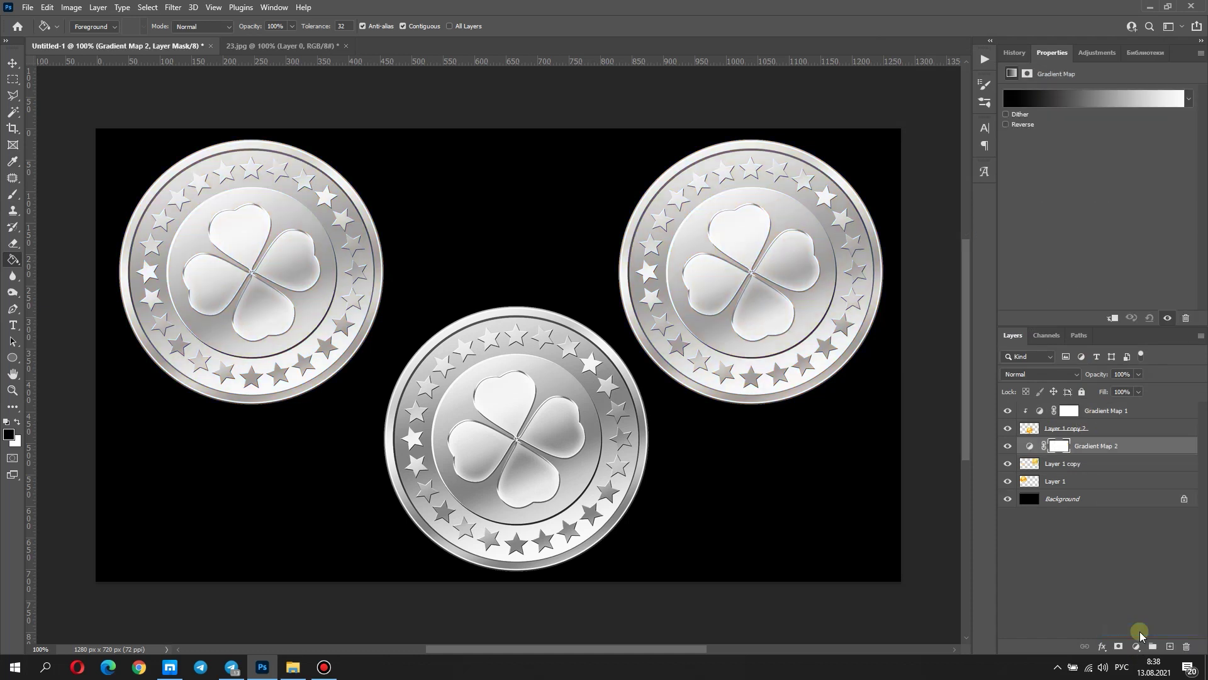
{"action": "right_click", "coordinate": [1127, 445]}
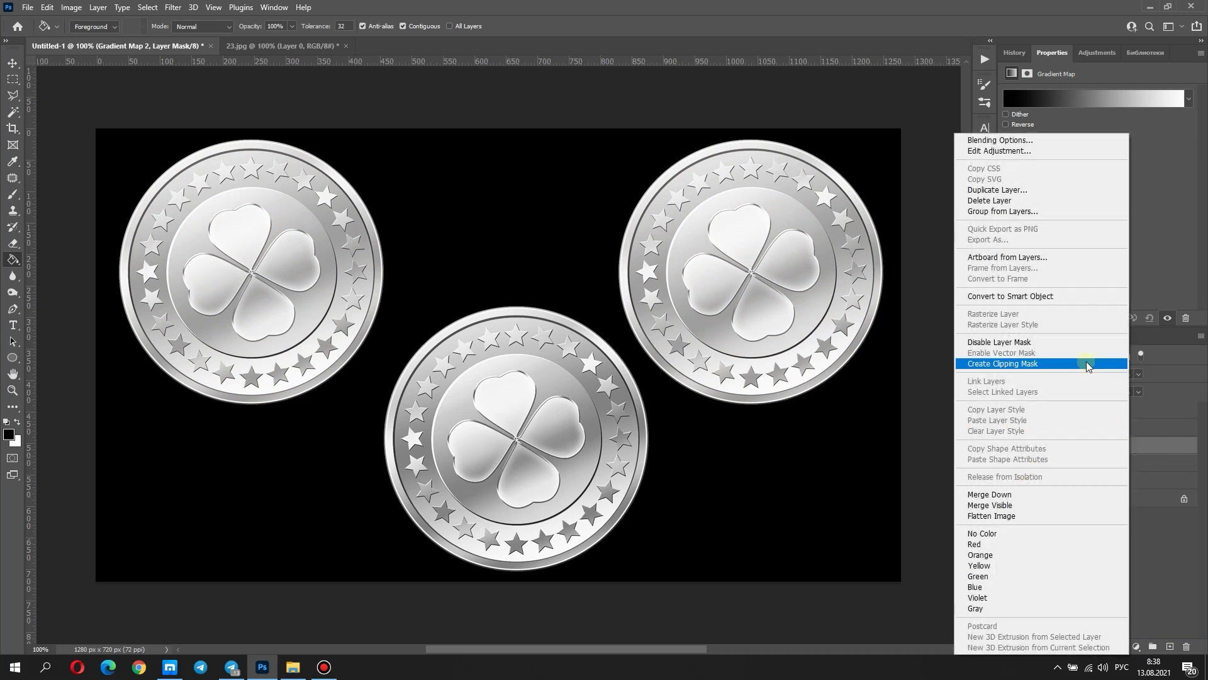
{"action": "left_click", "coordinate": [1087, 364]}
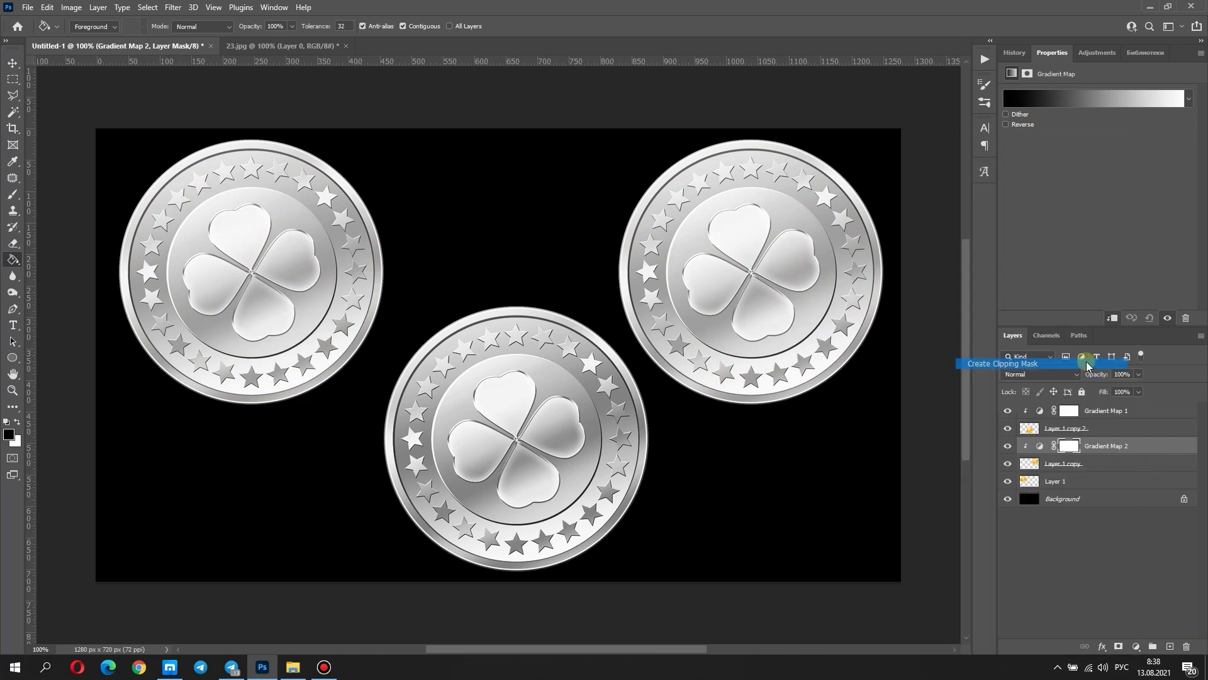
{"action": "left_click", "coordinate": [1078, 100]}
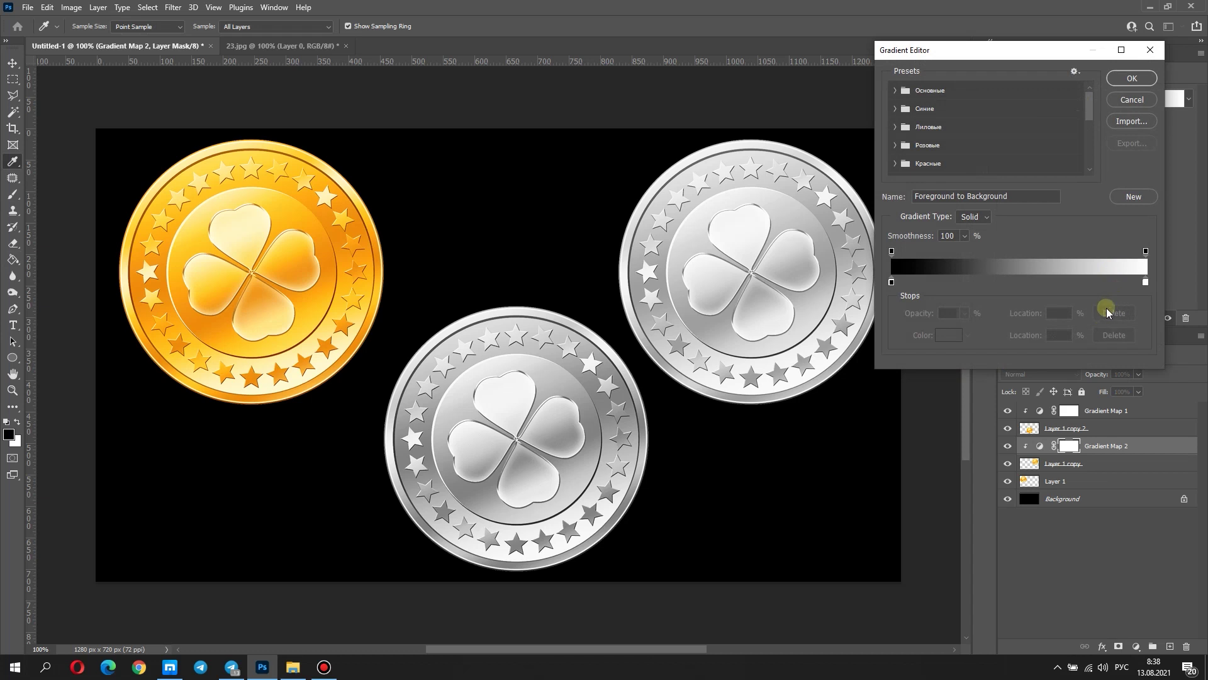
{"action": "left_click", "coordinate": [892, 283]}
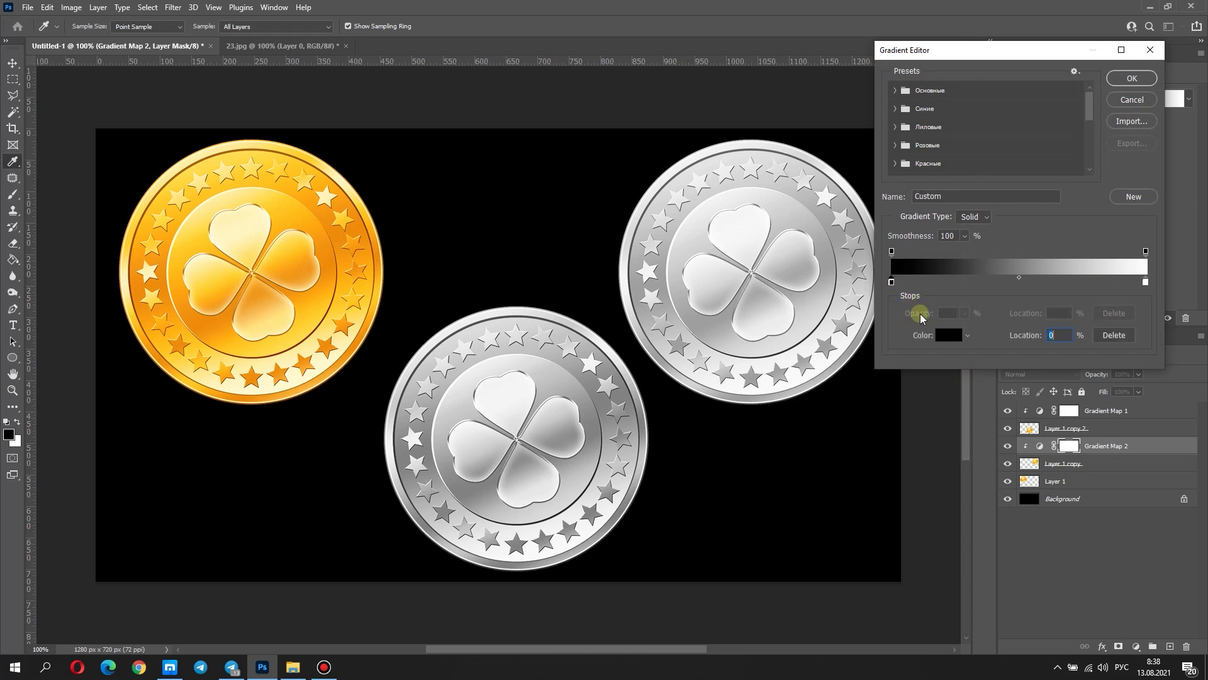
{"action": "left_click", "coordinate": [944, 335]}
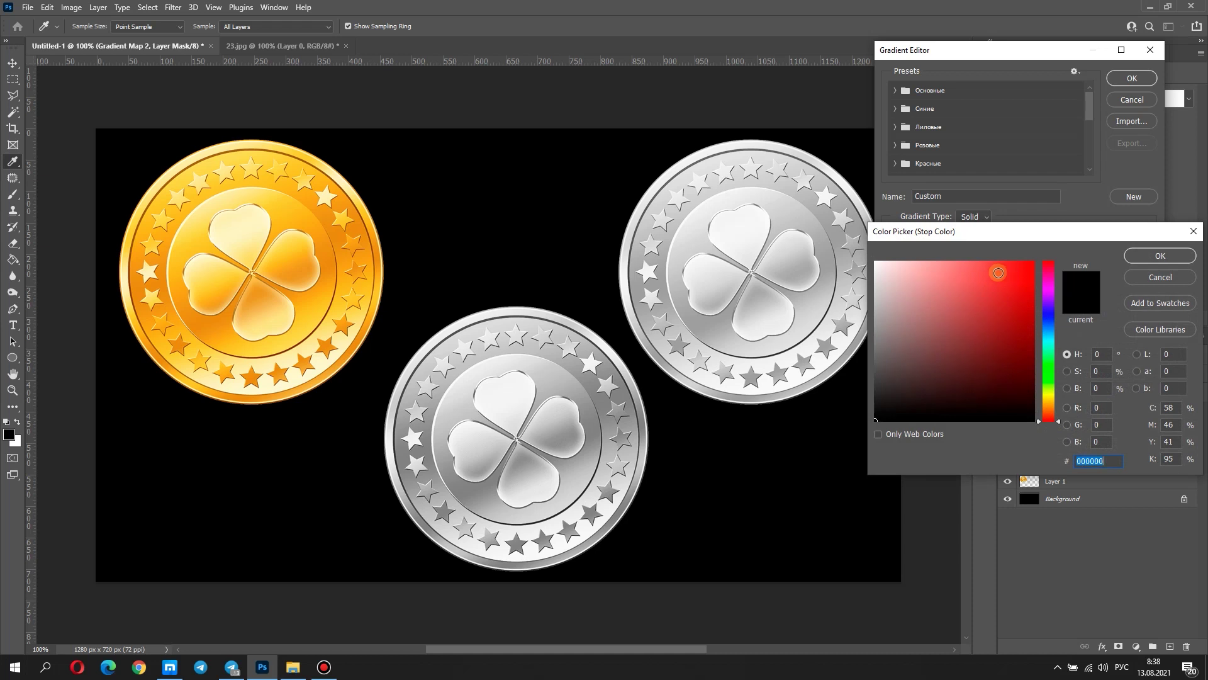
Step: Set the gradient's left stop to a deep dark red
{"action": "left_click", "coordinate": [998, 273]}
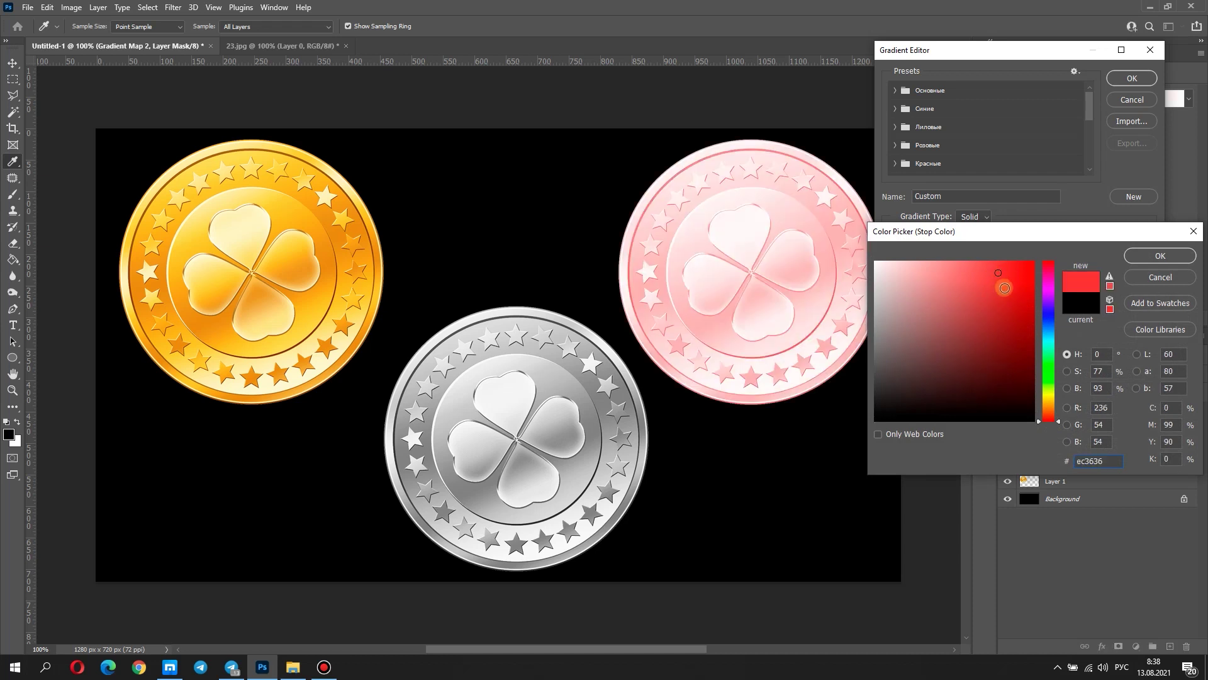
{"action": "left_click_drag", "start_coordinate": [998, 273], "coordinate": [1018, 267]}
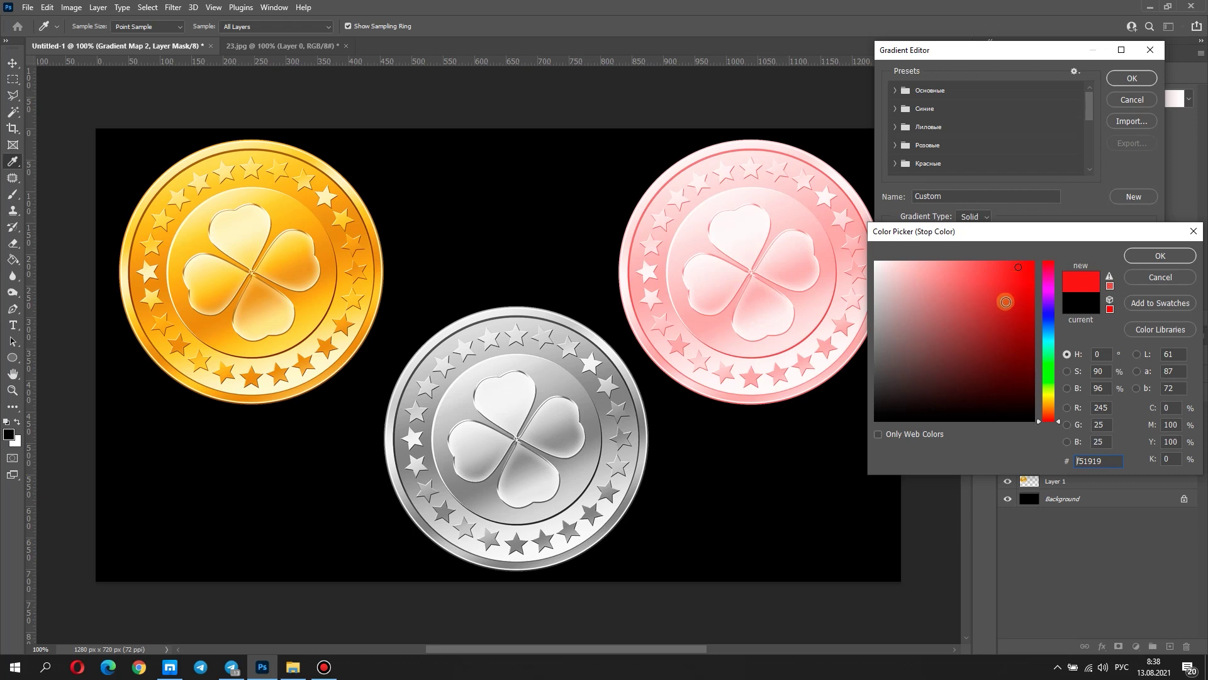
{"action": "left_click_drag", "start_coordinate": [986, 332], "coordinate": [979, 359]}
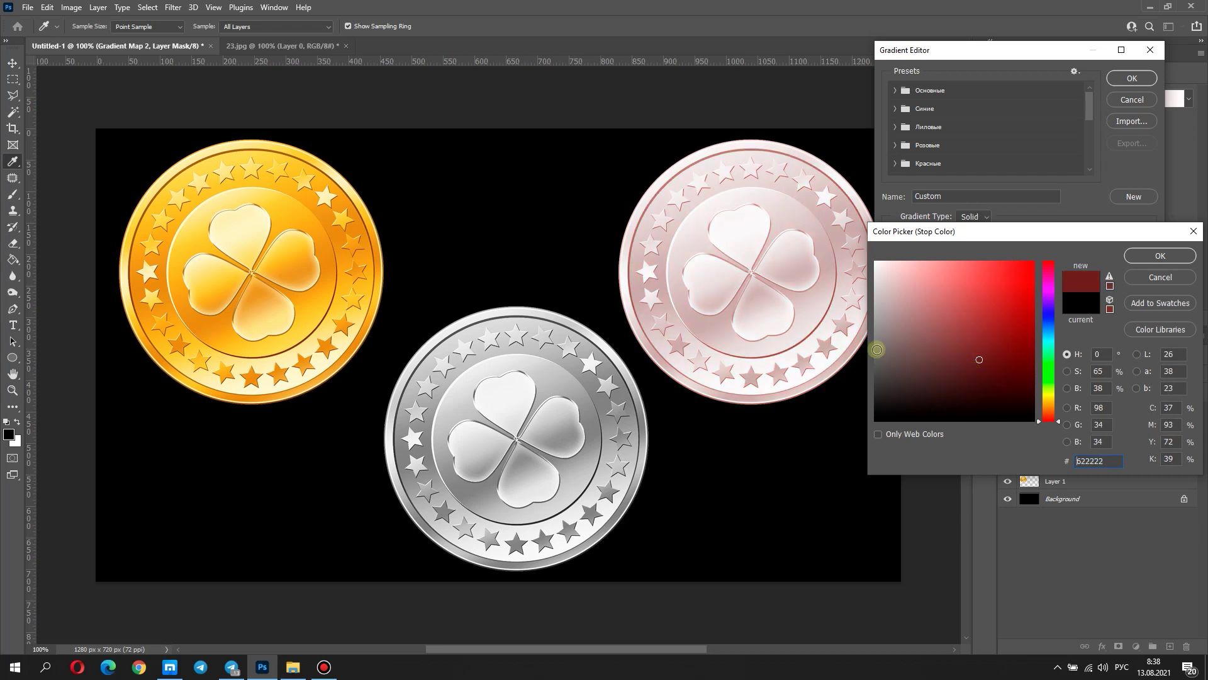
{"action": "left_click", "coordinate": [877, 365]}
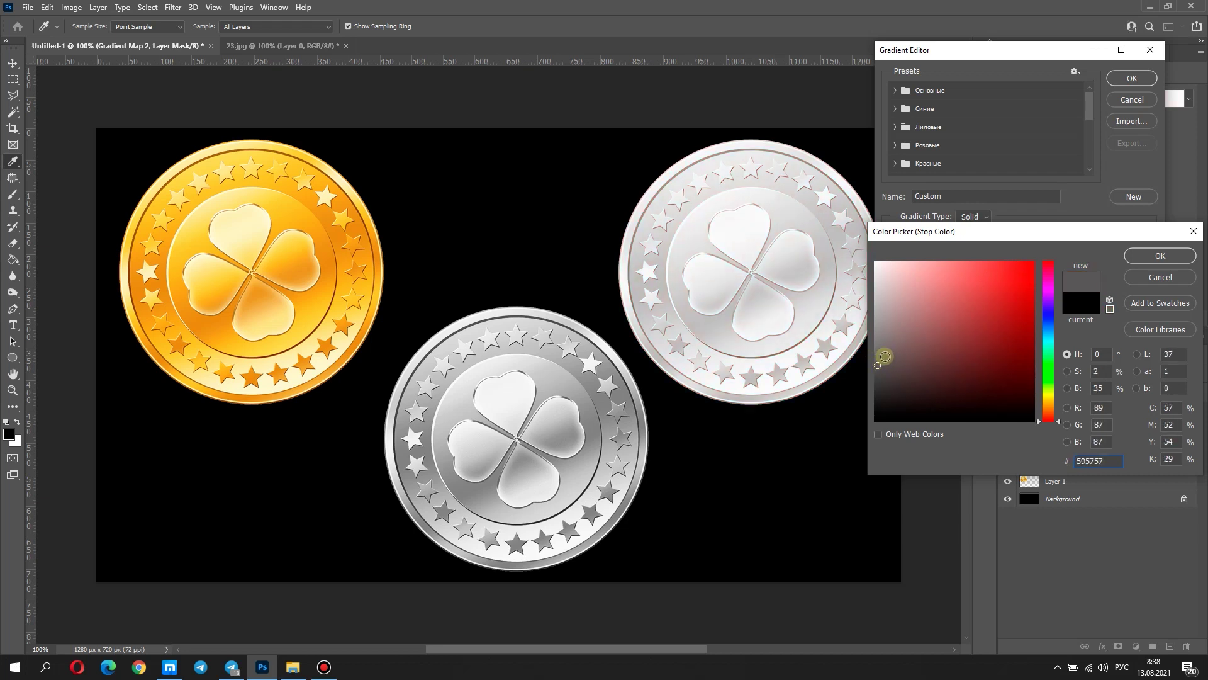
{"action": "mouse_move", "coordinate": [931, 370]}
{"action": "left_mouse_down"}
{"action": "mouse_move", "coordinate": [989, 355]}
{"action": "mouse_move", "coordinate": [1017, 377]}
{"action": "left_mouse_up"}
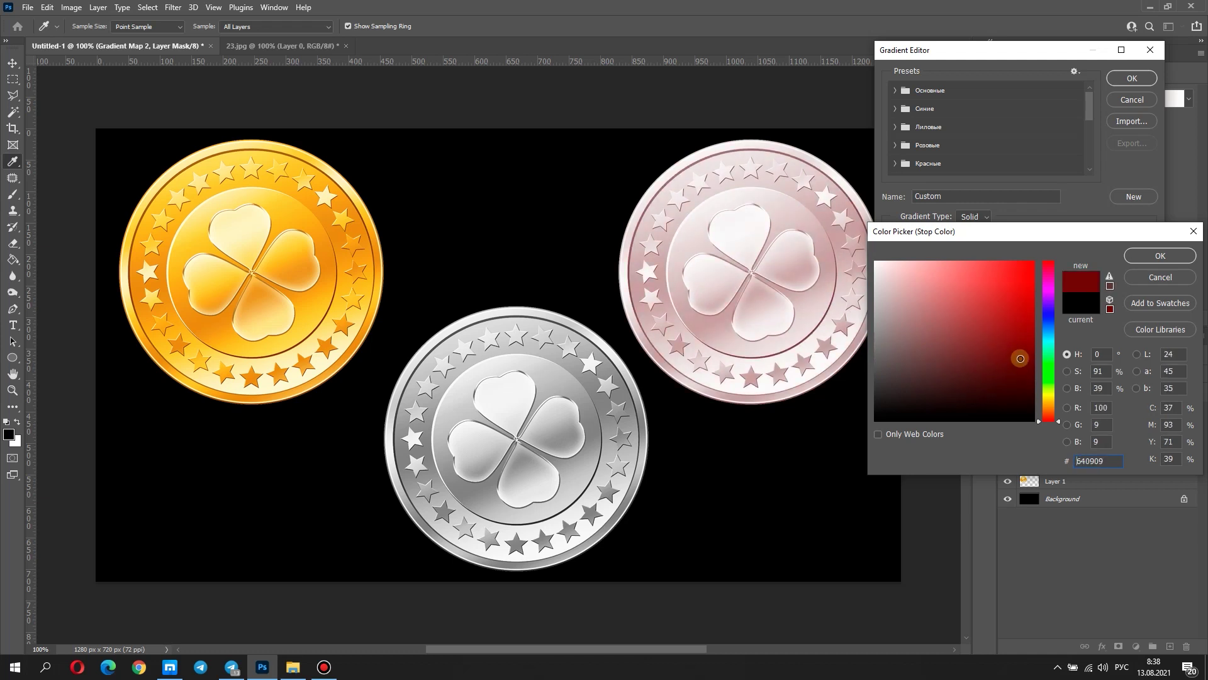
{"action": "left_click", "coordinate": [1142, 266]}
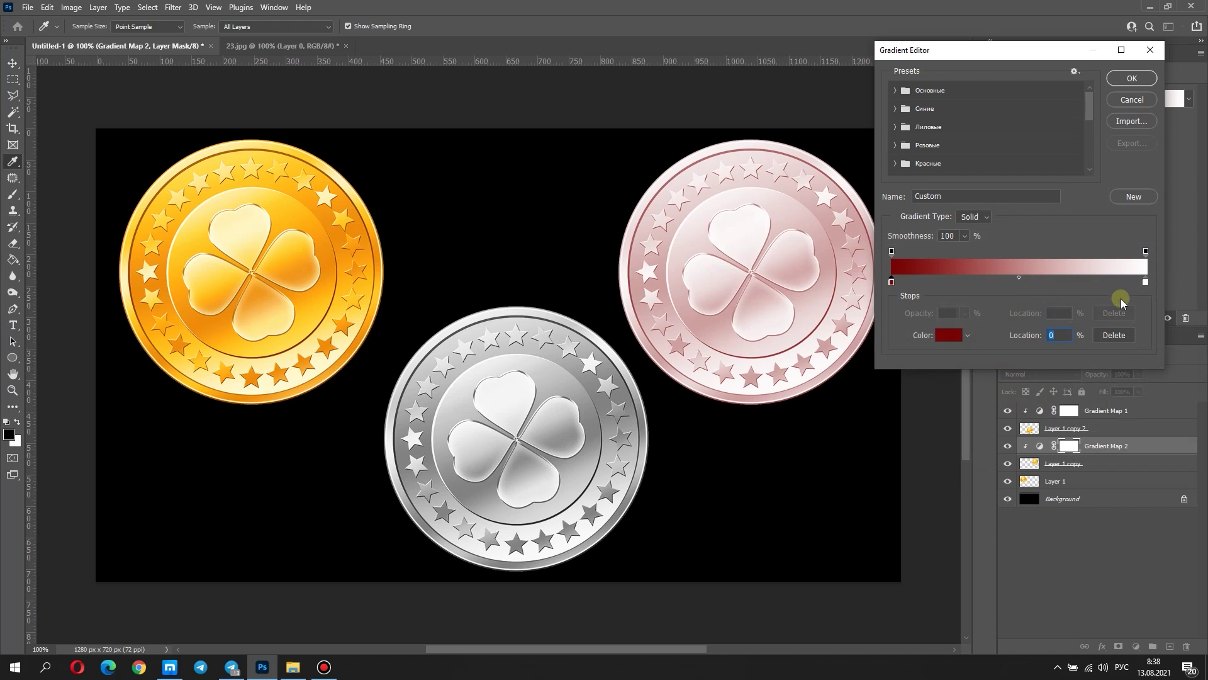
Step: Set the gradient's right stop to pink (f88fff)
{"action": "left_click", "coordinate": [1145, 281]}
{"action": "left_click", "coordinate": [953, 335]}
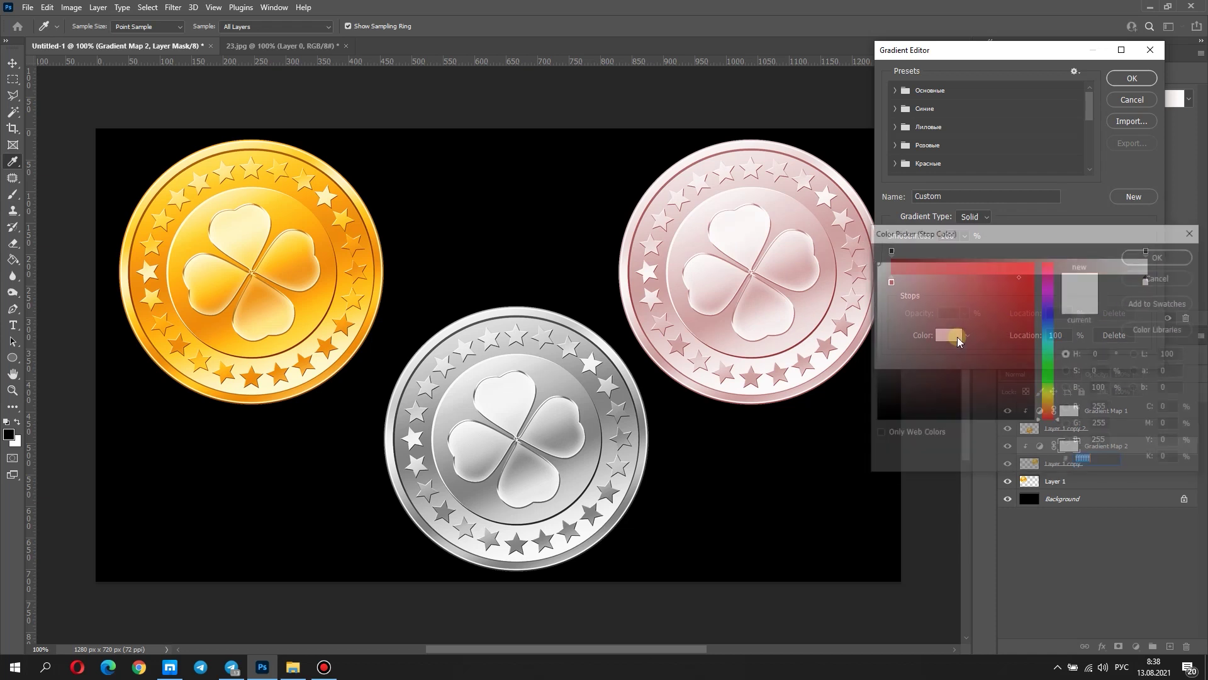
{"action": "left_click_drag", "start_coordinate": [1014, 303], "coordinate": [958, 267]}
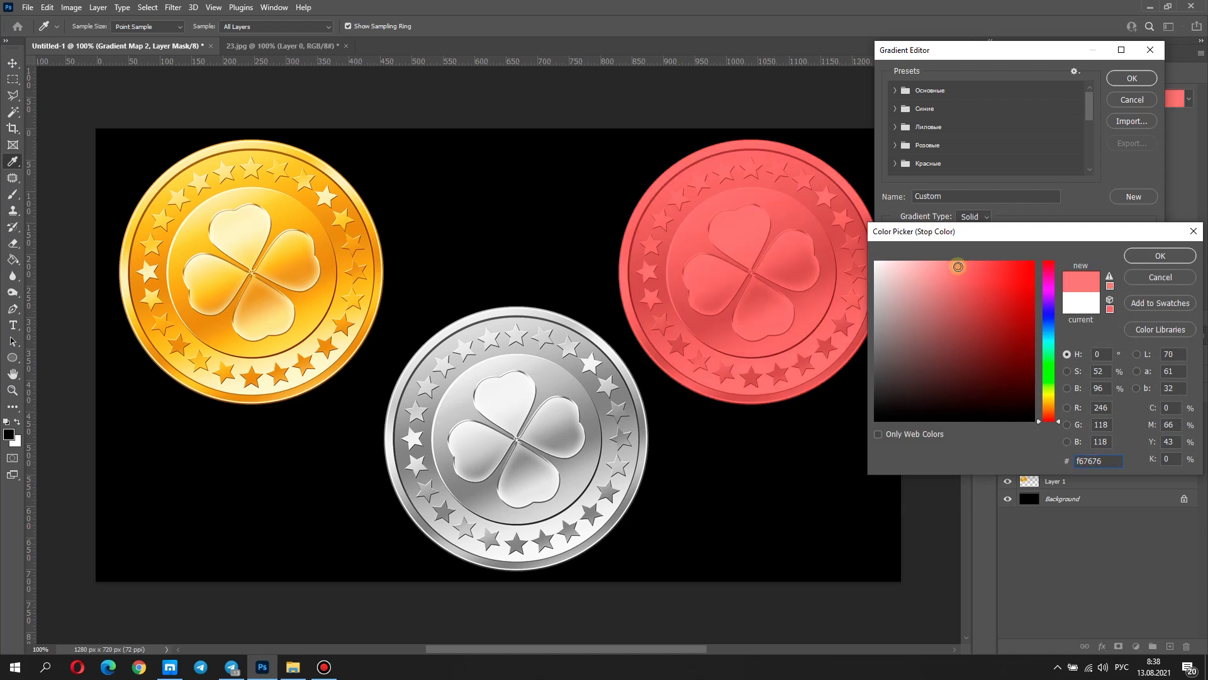
{"action": "left_click_drag", "start_coordinate": [946, 267], "coordinate": [944, 259]}
{"action": "left_click_drag", "start_coordinate": [1049, 401], "coordinate": [1053, 294]}
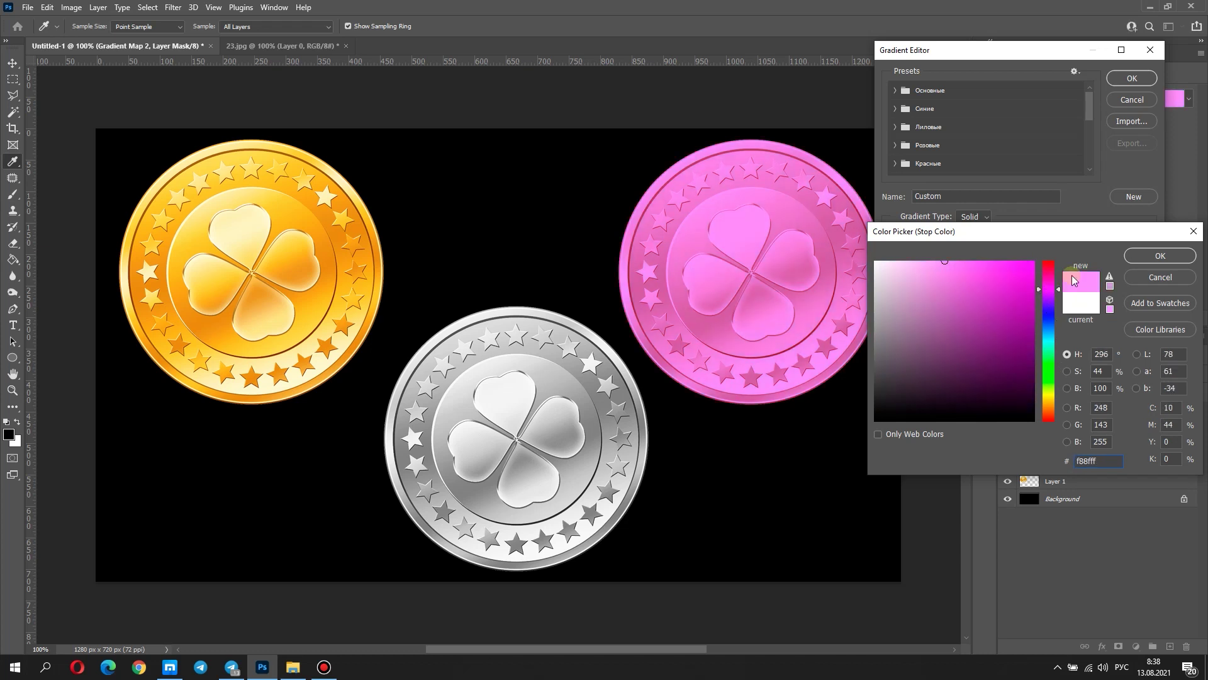
{"action": "left_click", "coordinate": [1126, 256]}
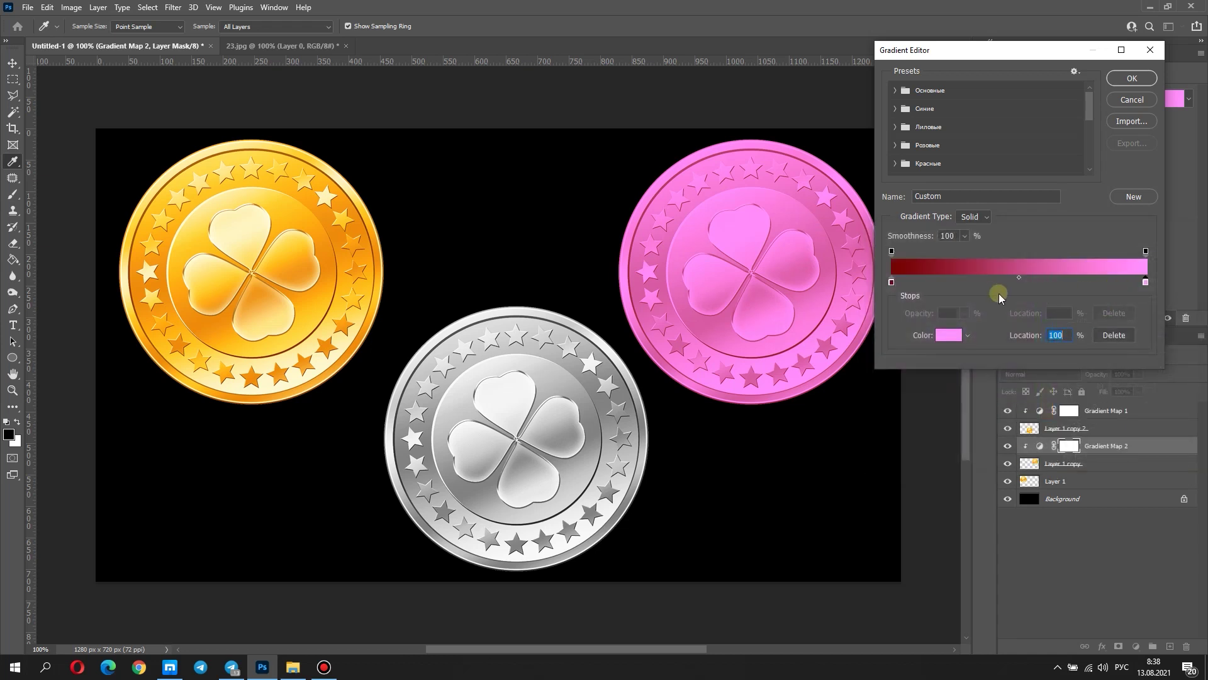
Step: Change the gradient's dark red left stop to near-black
{"action": "left_click", "coordinate": [891, 282]}
{"action": "left_click", "coordinate": [943, 338]}
{"action": "left_click", "coordinate": [973, 379]}
{"action": "left_click", "coordinate": [967, 392]}
{"action": "left_click_drag", "start_coordinate": [952, 392], "coordinate": [941, 398]}
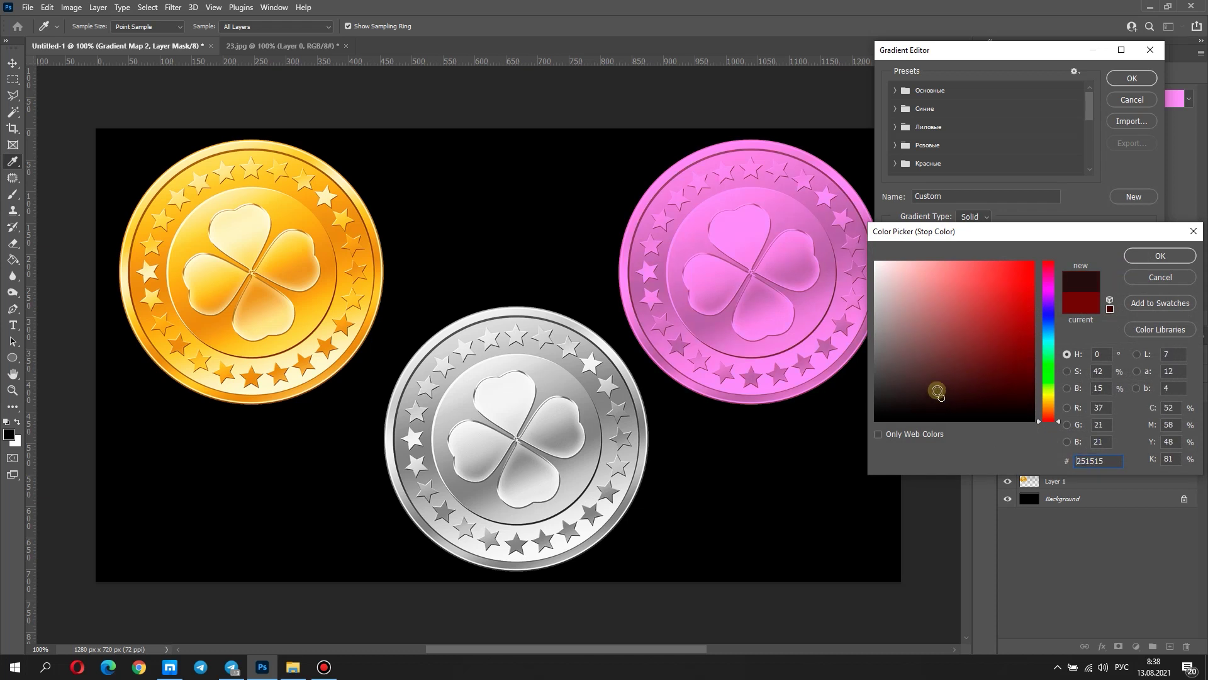
{"action": "left_click", "coordinate": [929, 377]}
{"action": "left_click_drag", "start_coordinate": [880, 366], "coordinate": [893, 410]}
{"action": "left_click", "coordinate": [1131, 261]}
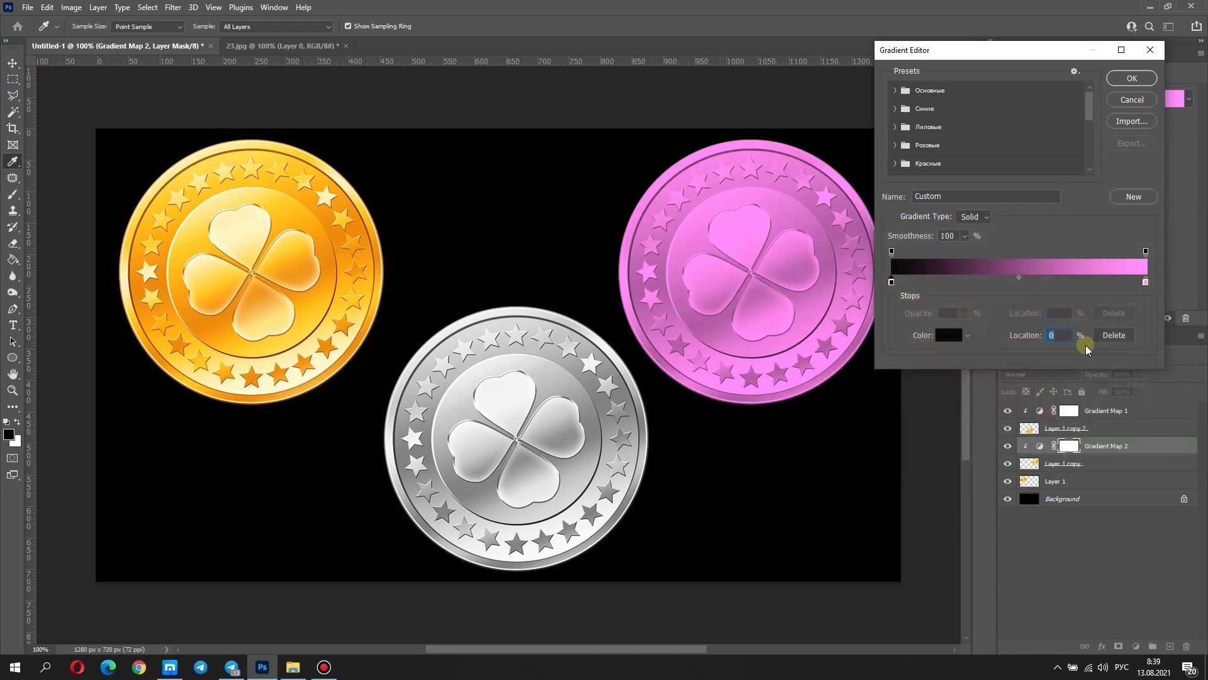
Step: Shift the midpoint left, add an extra dark stop near 34%, and apply the gradient
{"action": "left_click_drag", "start_coordinate": [1019, 278], "coordinate": [992, 279]}
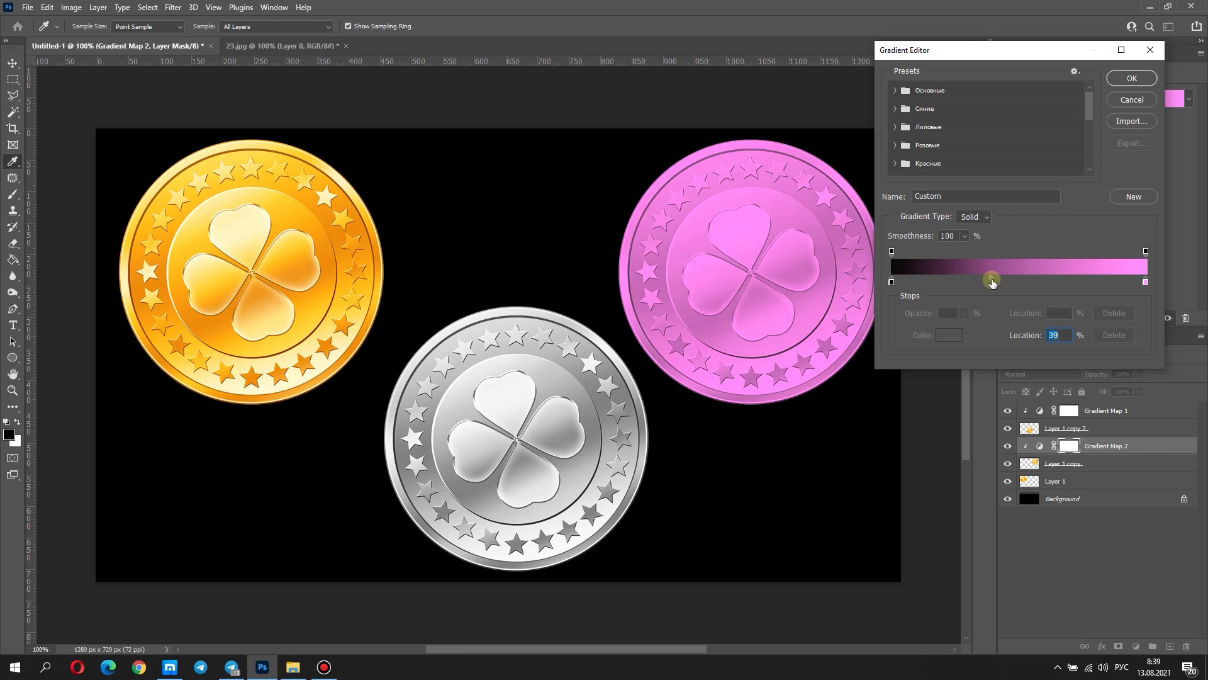
{"action": "left_click", "coordinate": [998, 282]}
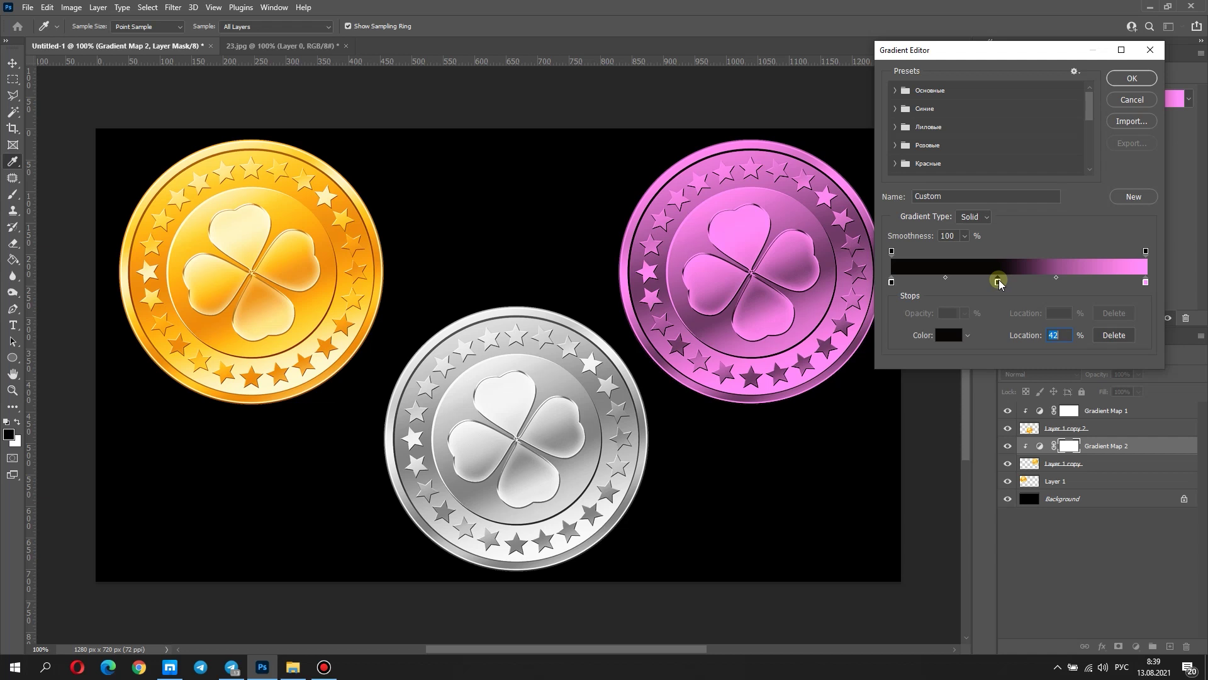
{"action": "left_click_drag", "start_coordinate": [999, 281], "coordinate": [976, 281]}
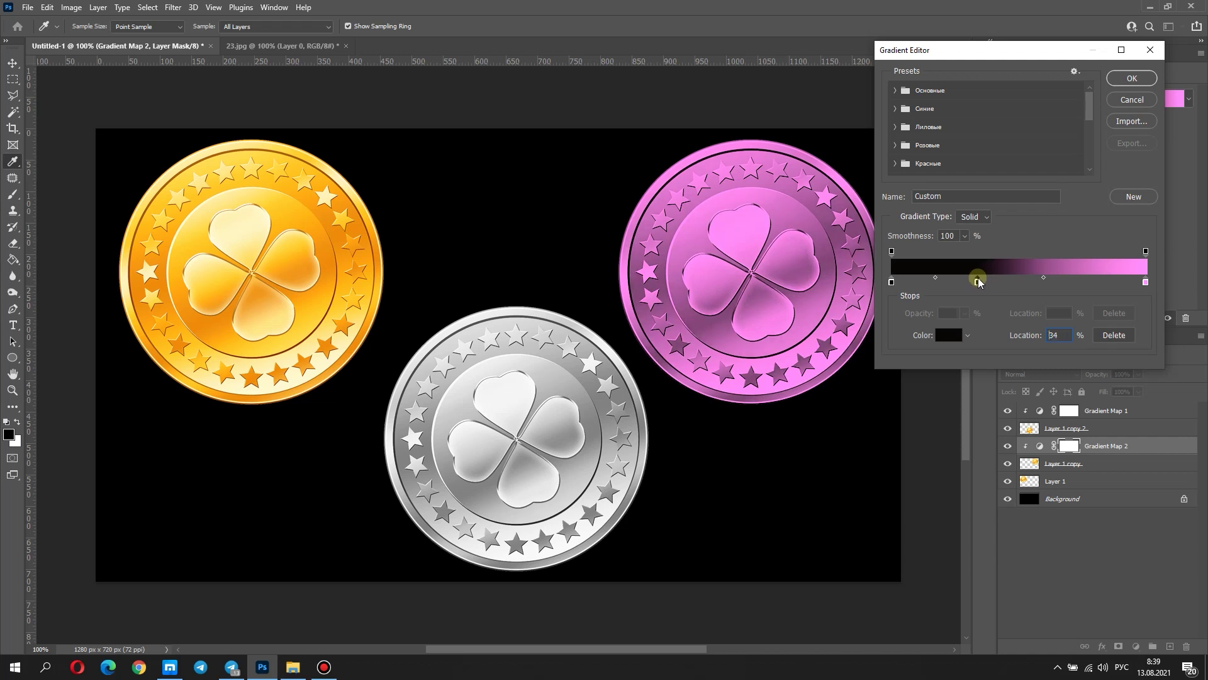
{"action": "left_click", "coordinate": [1131, 80]}
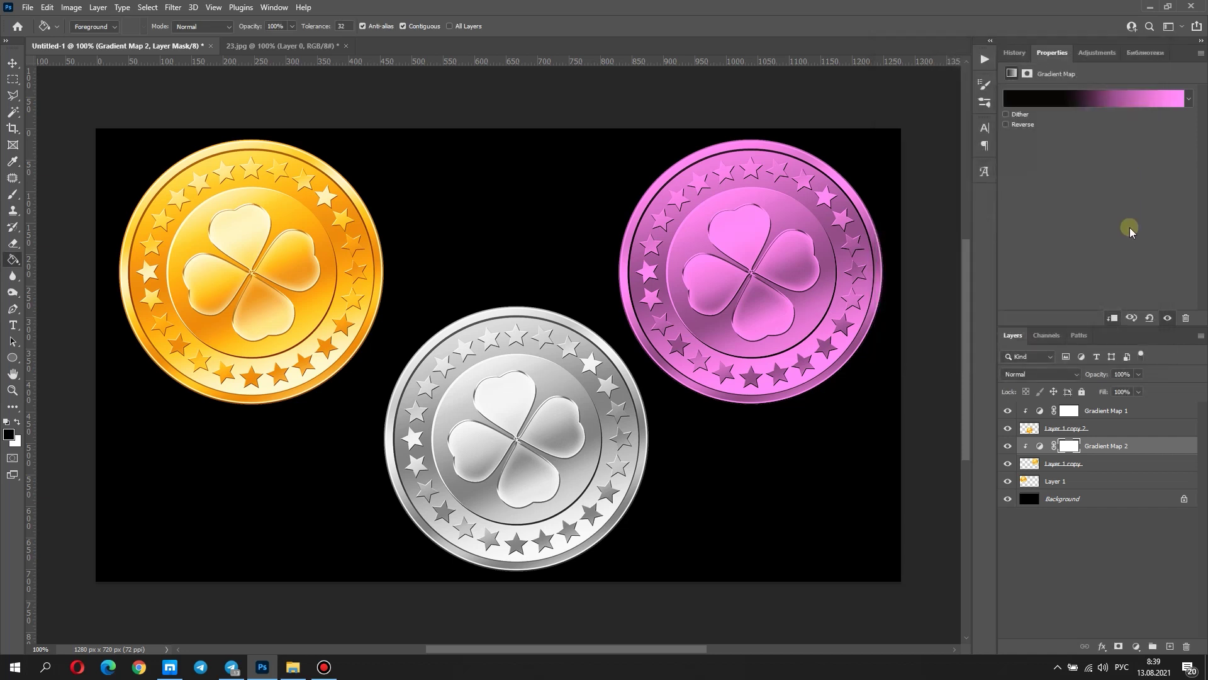
Step: Add a third Gradient Map adjustment layer above the gold coin's Layer 1
{"action": "left_click", "coordinate": [1127, 479]}
{"action": "right_click", "coordinate": [1128, 480]}
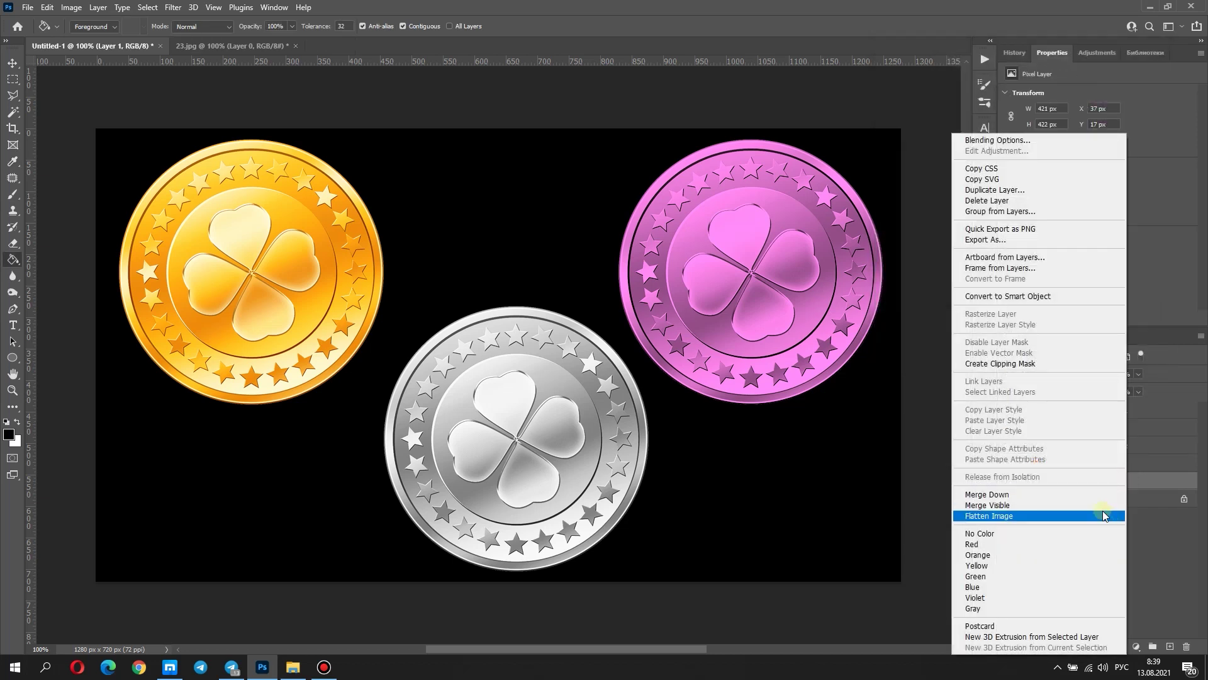
{"action": "left_click", "coordinate": [1153, 471]}
{"action": "left_click", "coordinate": [1130, 647]}
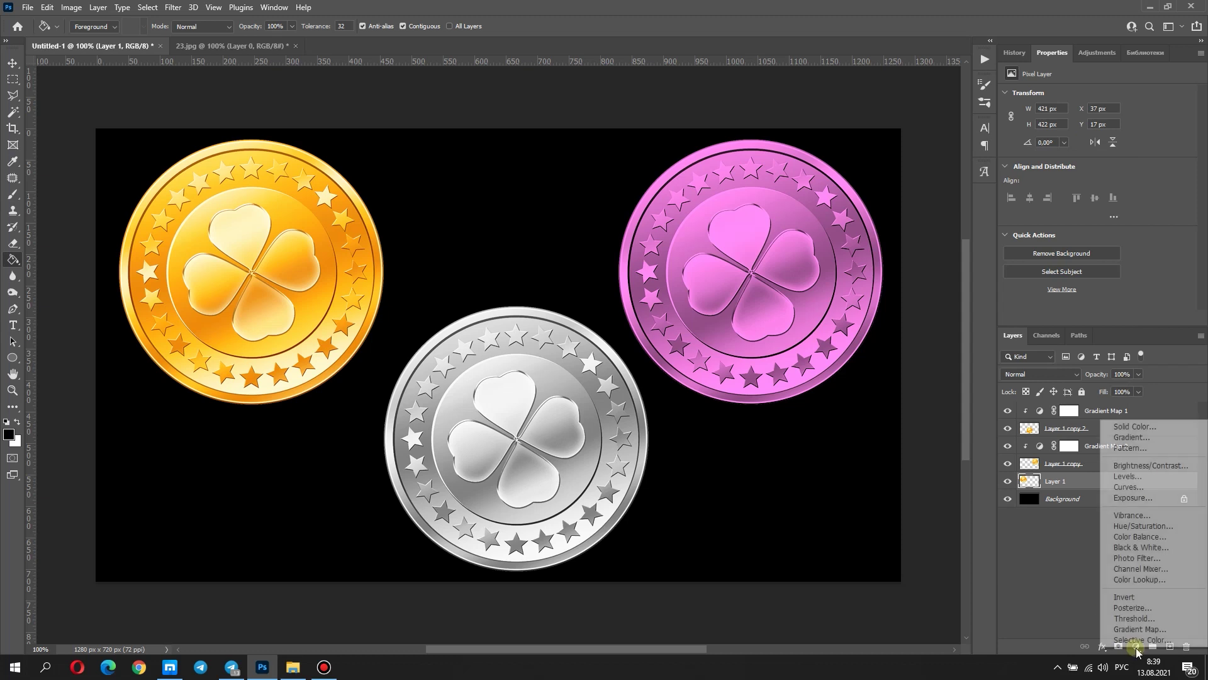
{"action": "left_click", "coordinate": [1141, 633]}
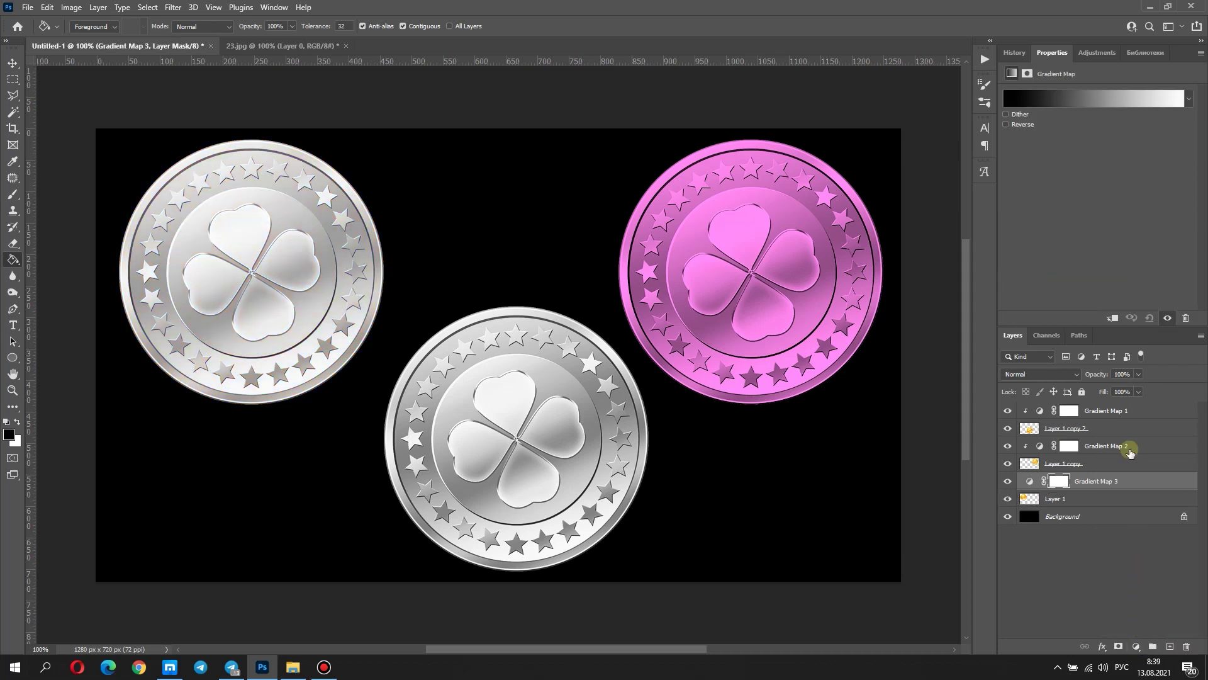
Step: Set the new gradient's white right stop to black
{"action": "left_click", "coordinate": [1096, 98]}
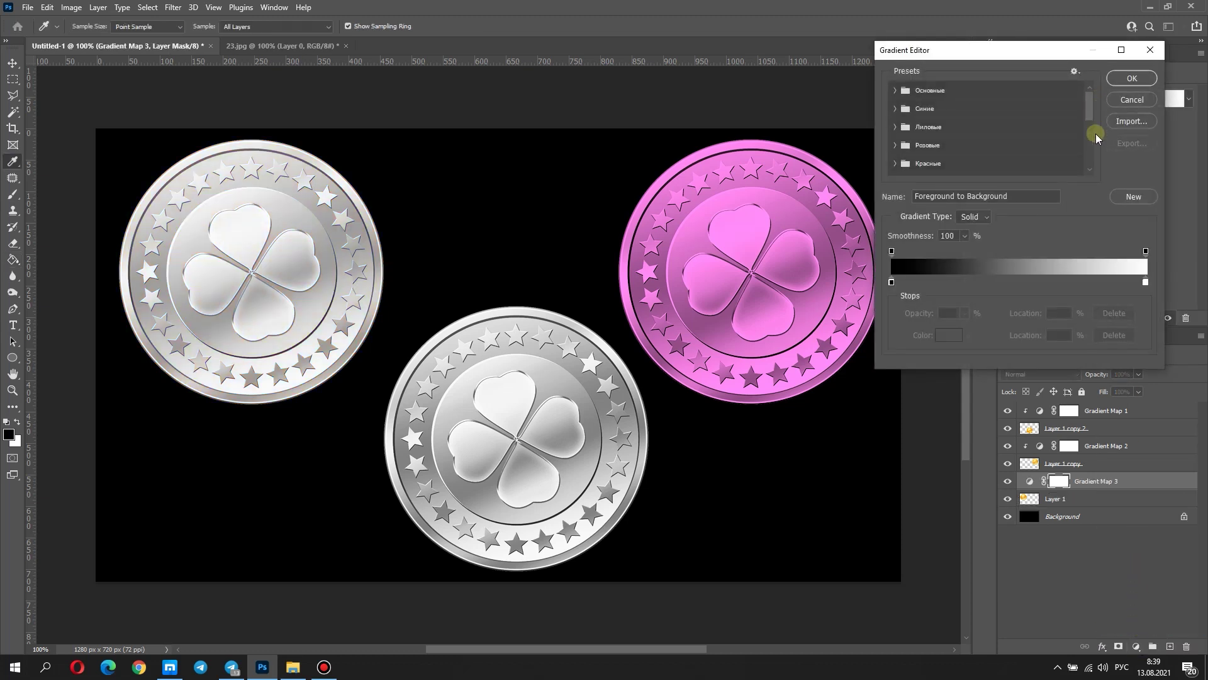
{"action": "left_click", "coordinate": [1146, 283]}
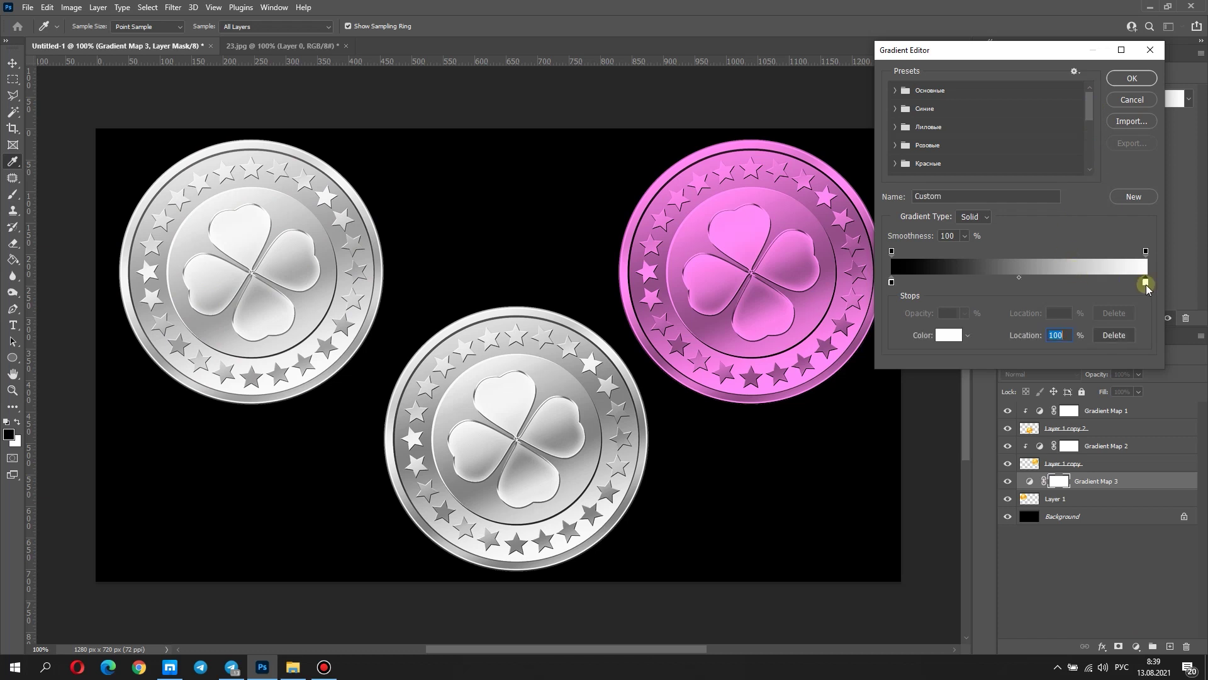
{"action": "left_click", "coordinate": [952, 340]}
{"action": "left_click", "coordinate": [897, 392]}
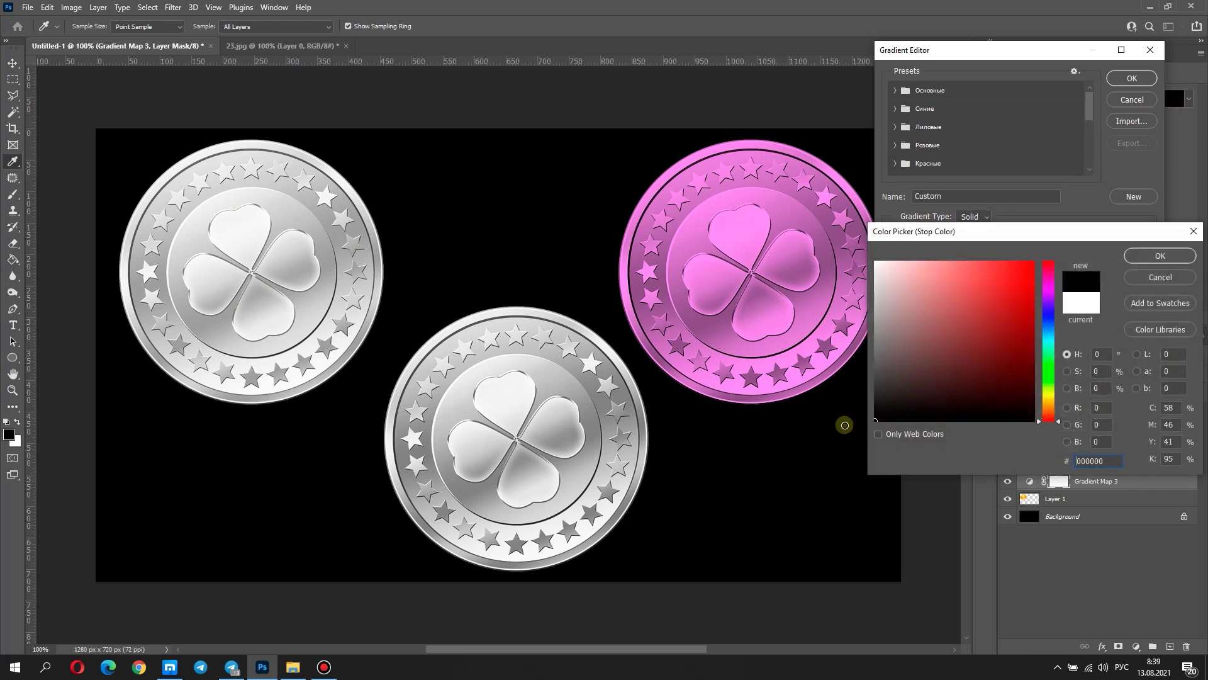
{"action": "left_click", "coordinate": [1145, 257]}
Step: Give the other gradient stop a bright cyan around 29c4f7
{"action": "left_click", "coordinate": [892, 281]}
{"action": "left_click", "coordinate": [944, 335]}
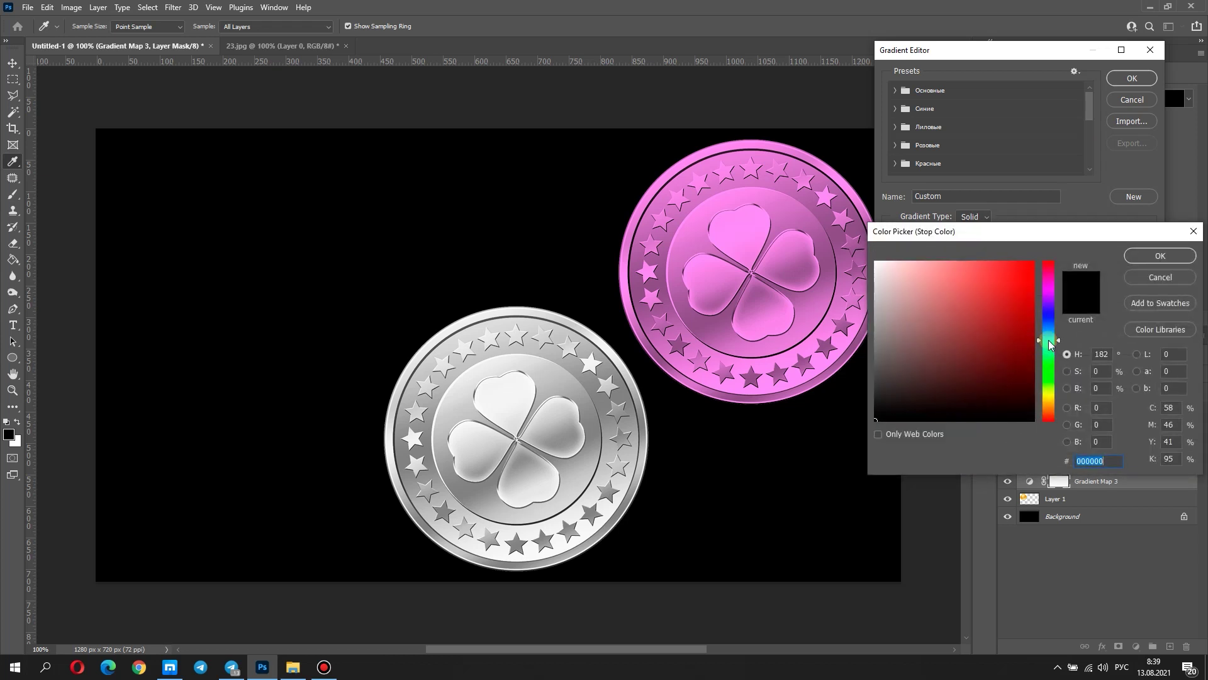
{"action": "mouse_move", "coordinate": [1029, 325]}
{"action": "left_mouse_down"}
{"action": "mouse_move", "coordinate": [1014, 283]}
{"action": "mouse_move", "coordinate": [964, 277]}
{"action": "left_mouse_up"}
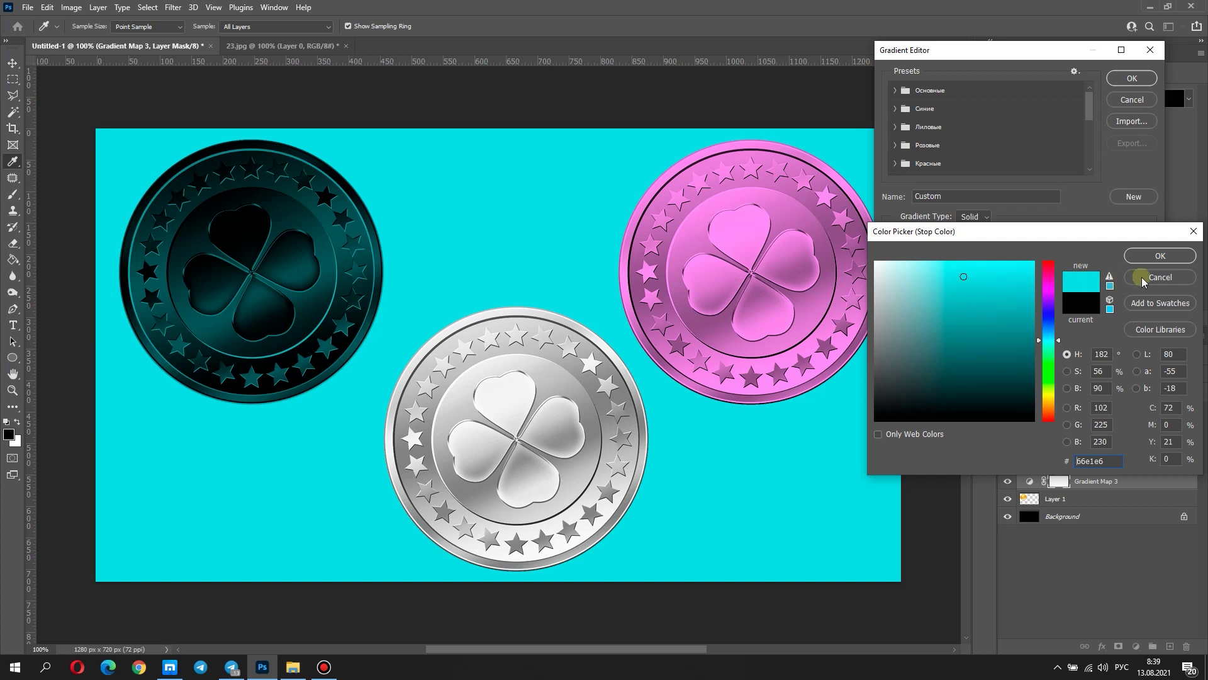
{"action": "left_click", "coordinate": [1160, 277]}
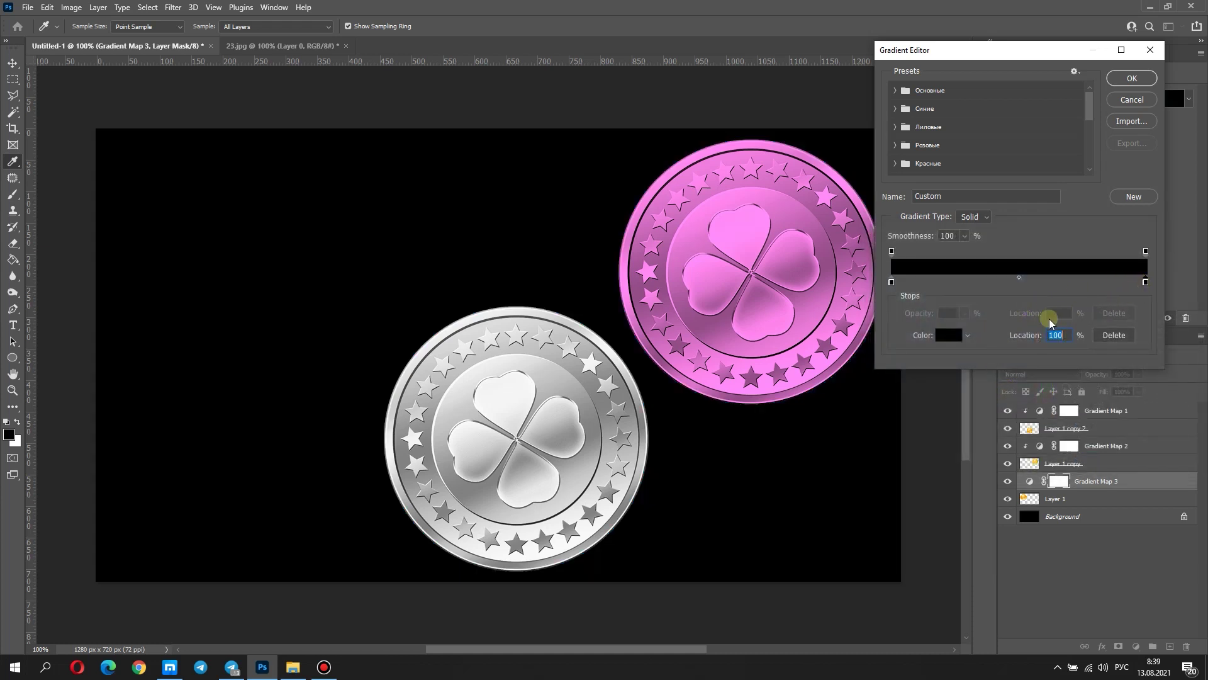
{"action": "left_click", "coordinate": [949, 335]}
{"action": "left_click", "coordinate": [1047, 335]}
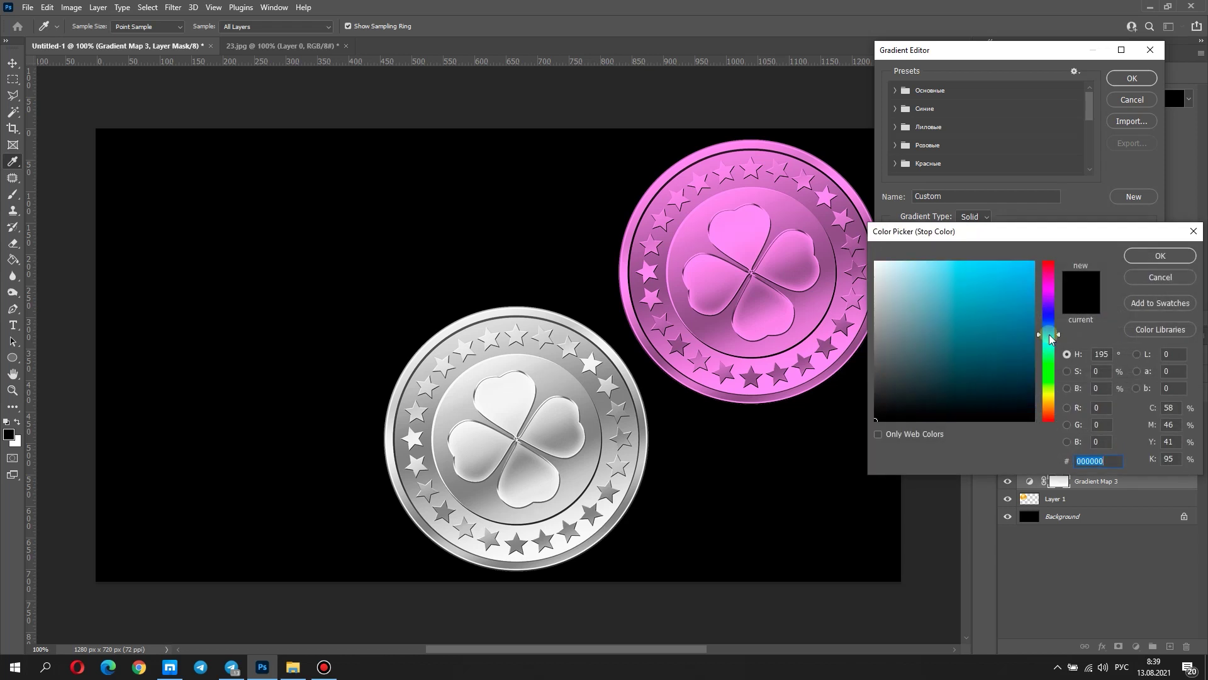
{"action": "mouse_move", "coordinate": [1004, 294]}
{"action": "left_mouse_down"}
{"action": "mouse_move", "coordinate": [1013, 269]}
{"action": "mouse_move", "coordinate": [1030, 288]}
{"action": "mouse_move", "coordinate": [1008, 266]}
{"action": "left_mouse_up"}
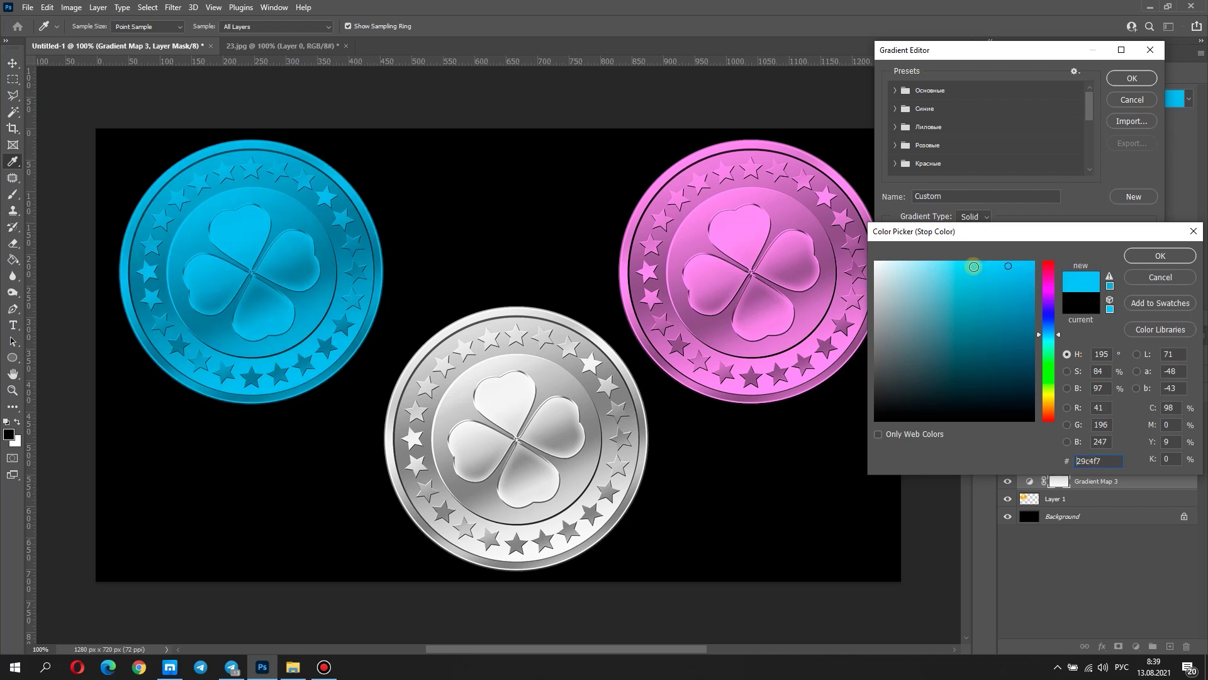
Step: Lighten the gradient's cyan end slightly and shift the gradient midpoint right
{"action": "left_click", "coordinate": [973, 268]}
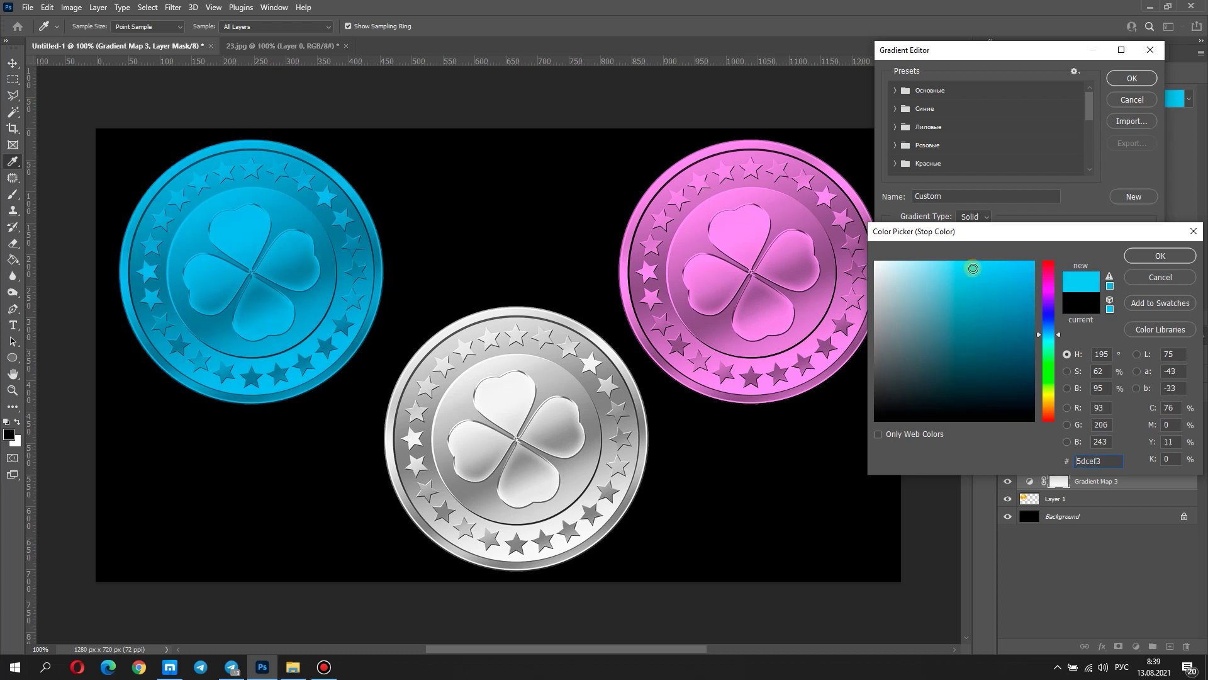
{"action": "left_click", "coordinate": [1138, 258]}
{"action": "left_click", "coordinate": [1019, 277]}
{"action": "mouse_move", "coordinate": [1019, 276]}
{"action": "left_mouse_down"}
{"action": "mouse_move", "coordinate": [1006, 278]}
{"action": "mouse_move", "coordinate": [1062, 277]}
{"action": "left_mouse_up"}
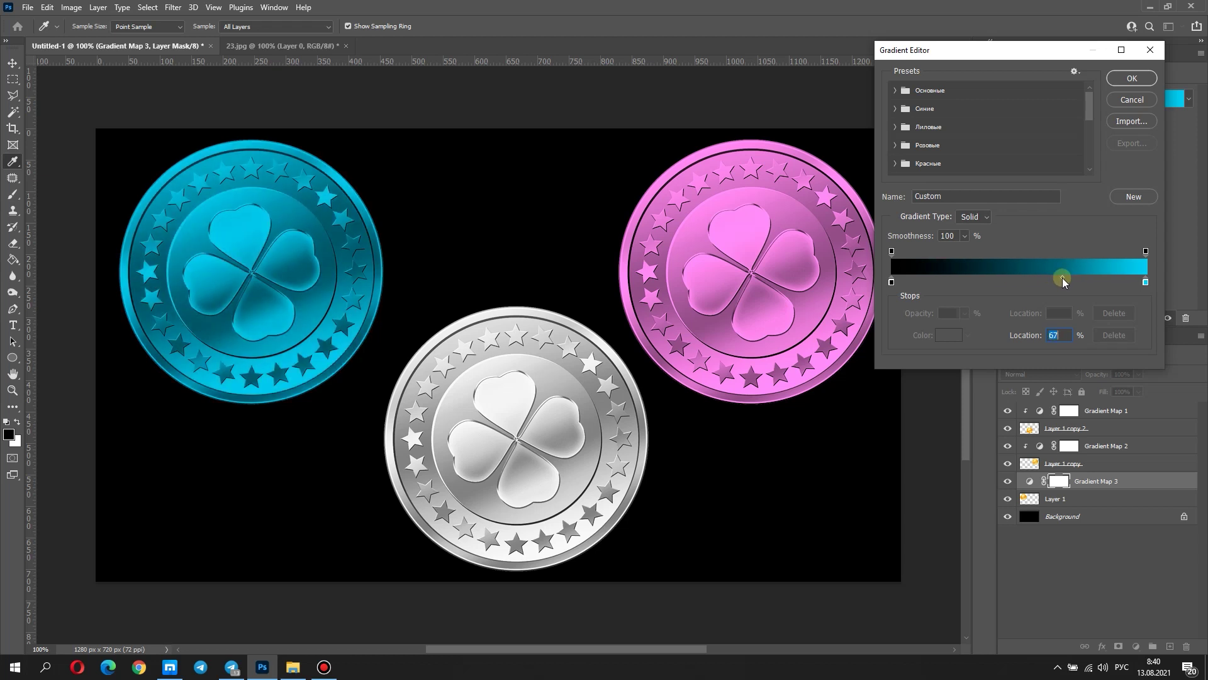
Step: Try yellow, gold, orange, green and pink hues for the gradient's light end
{"action": "left_click", "coordinate": [1145, 282]}
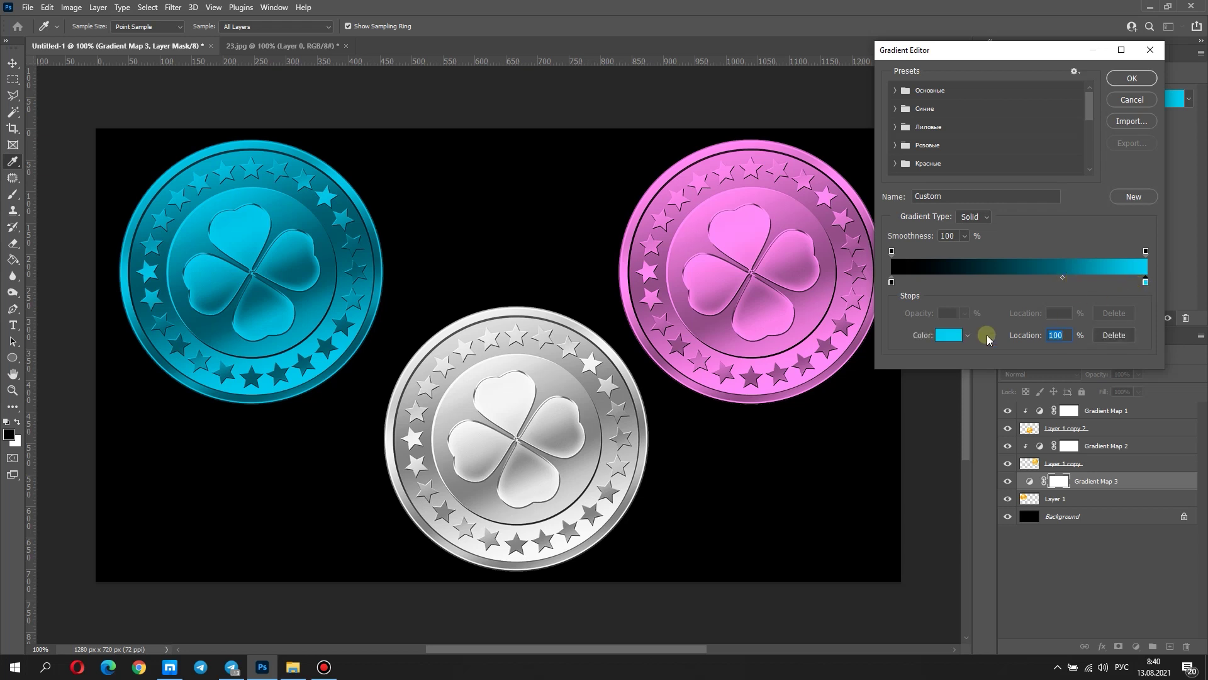
{"action": "left_click", "coordinate": [939, 338]}
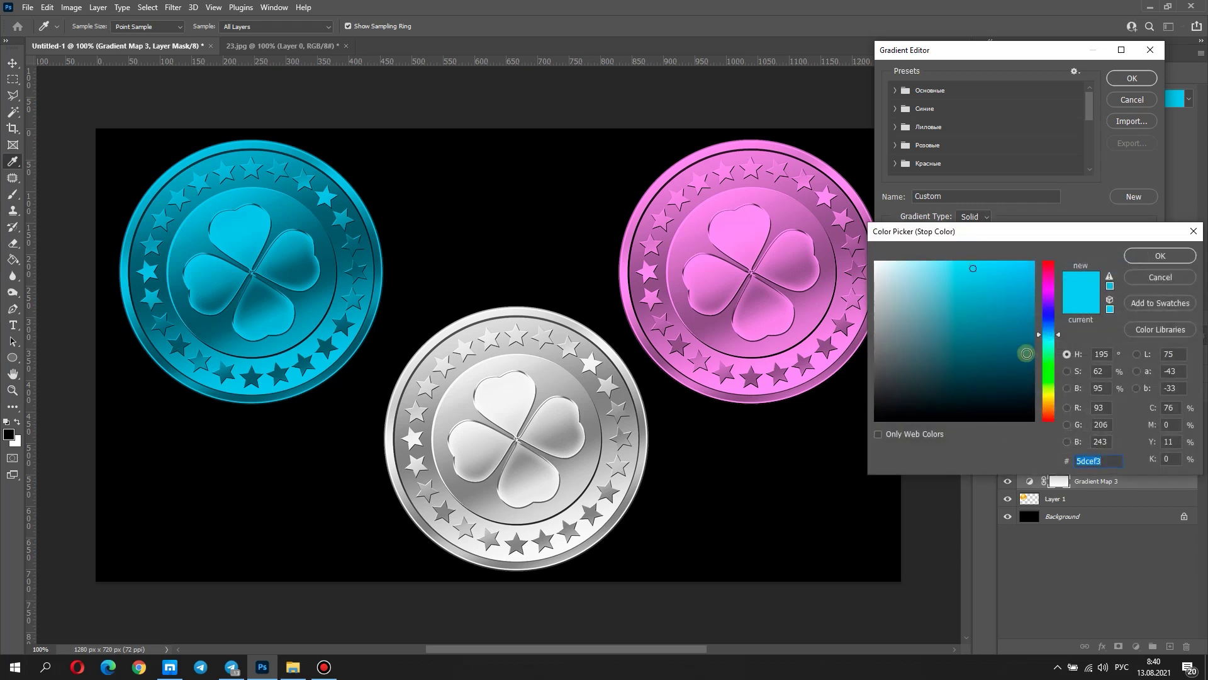
{"action": "left_click", "coordinate": [1050, 394]}
{"action": "left_click", "coordinate": [1051, 401]}
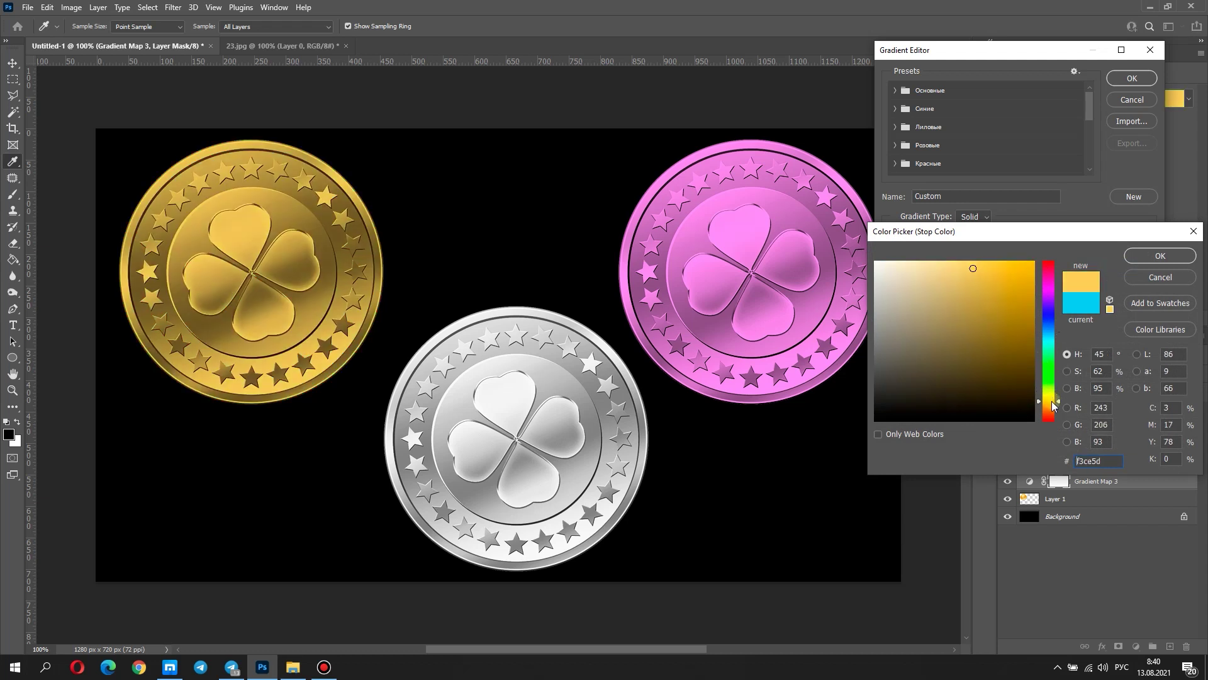
{"action": "left_click", "coordinate": [1053, 408]}
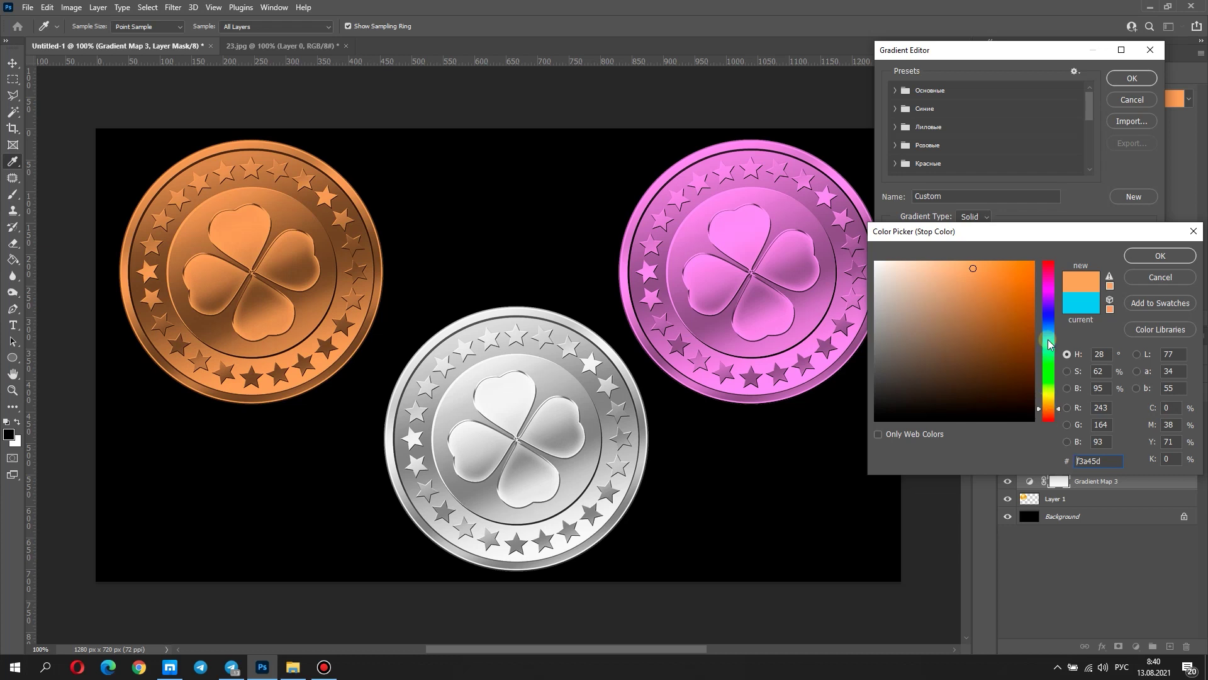
{"action": "left_click", "coordinate": [1052, 356]}
{"action": "left_click_drag", "start_coordinate": [1053, 297], "coordinate": [1048, 261]}
{"action": "left_click", "coordinate": [1049, 401]}
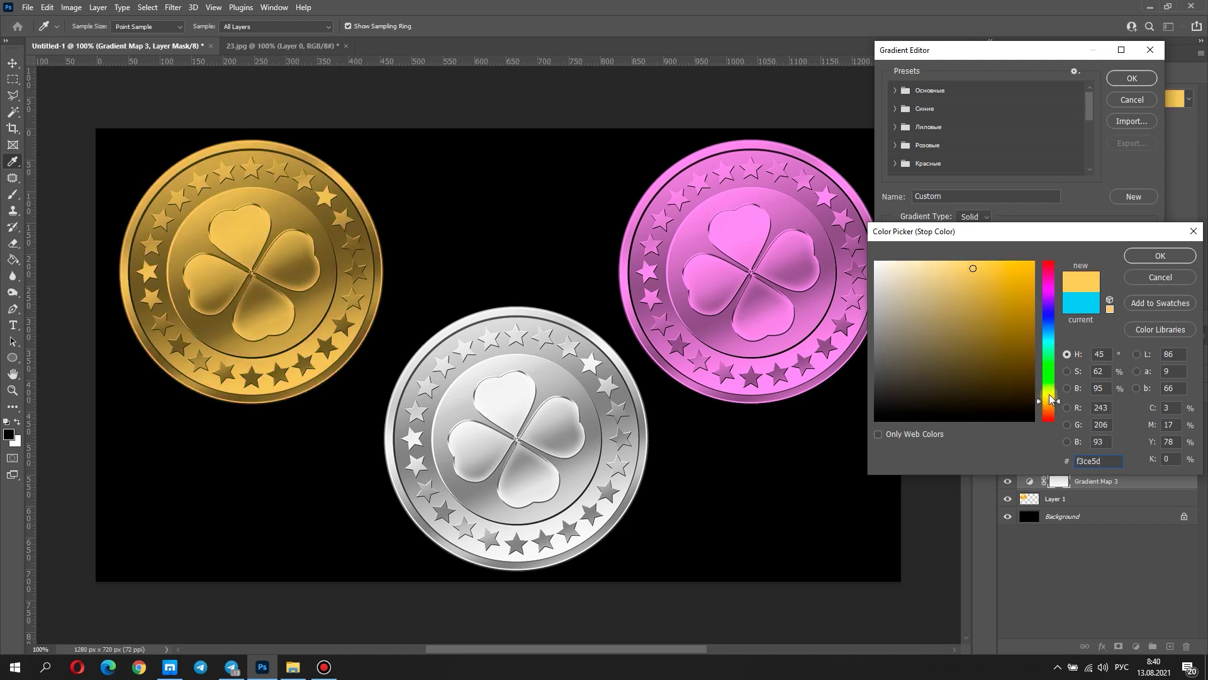
{"action": "left_click_drag", "start_coordinate": [1049, 400], "coordinate": [1050, 394]}
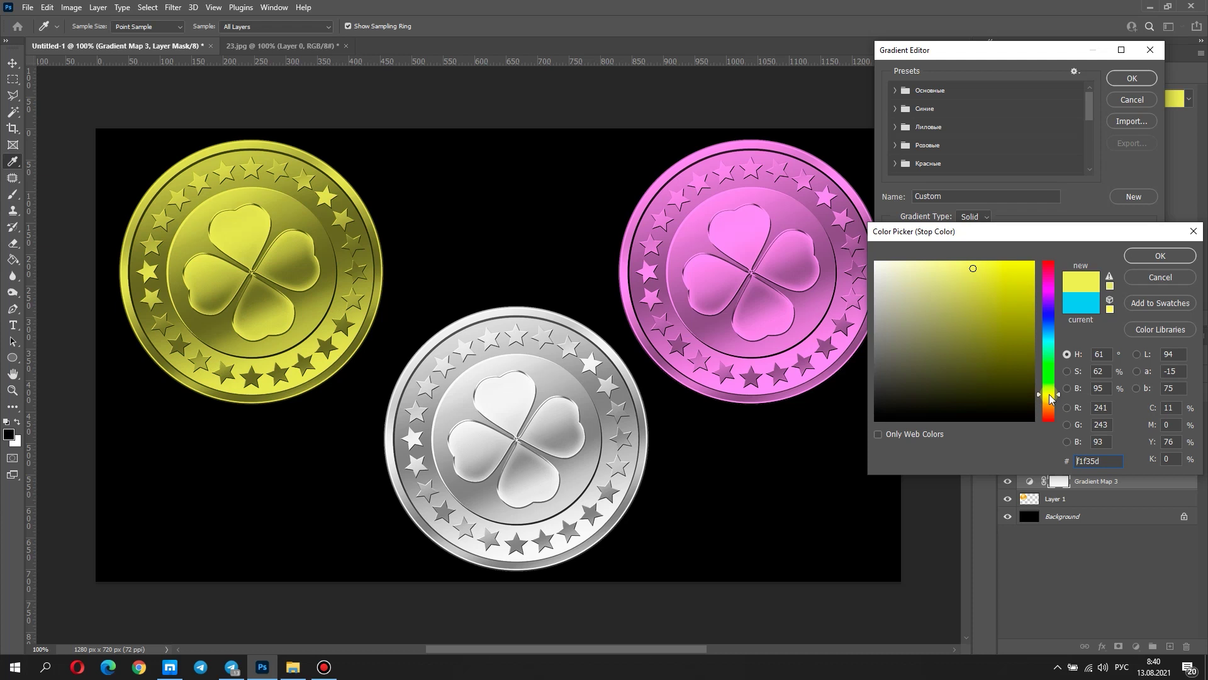
Step: Settle on cyan 5de0f3 for the light end and confirm the gradient map
{"action": "left_click", "coordinate": [1051, 346]}
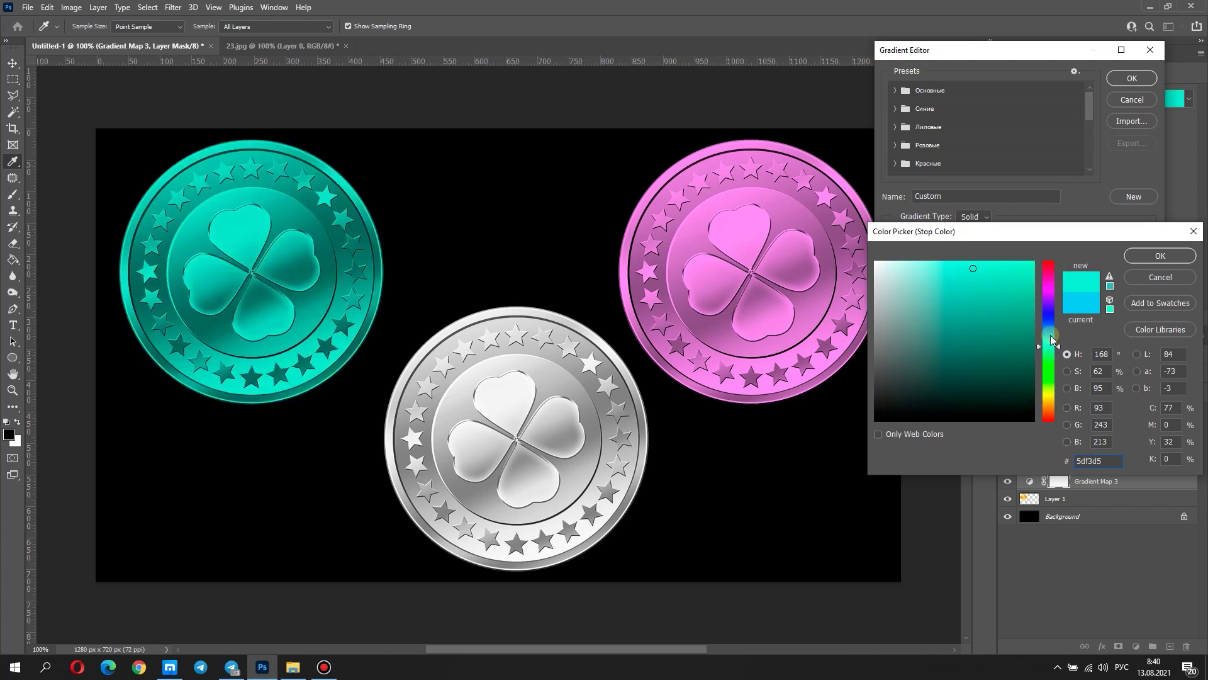
{"action": "left_click_drag", "start_coordinate": [1052, 340], "coordinate": [1053, 333]}
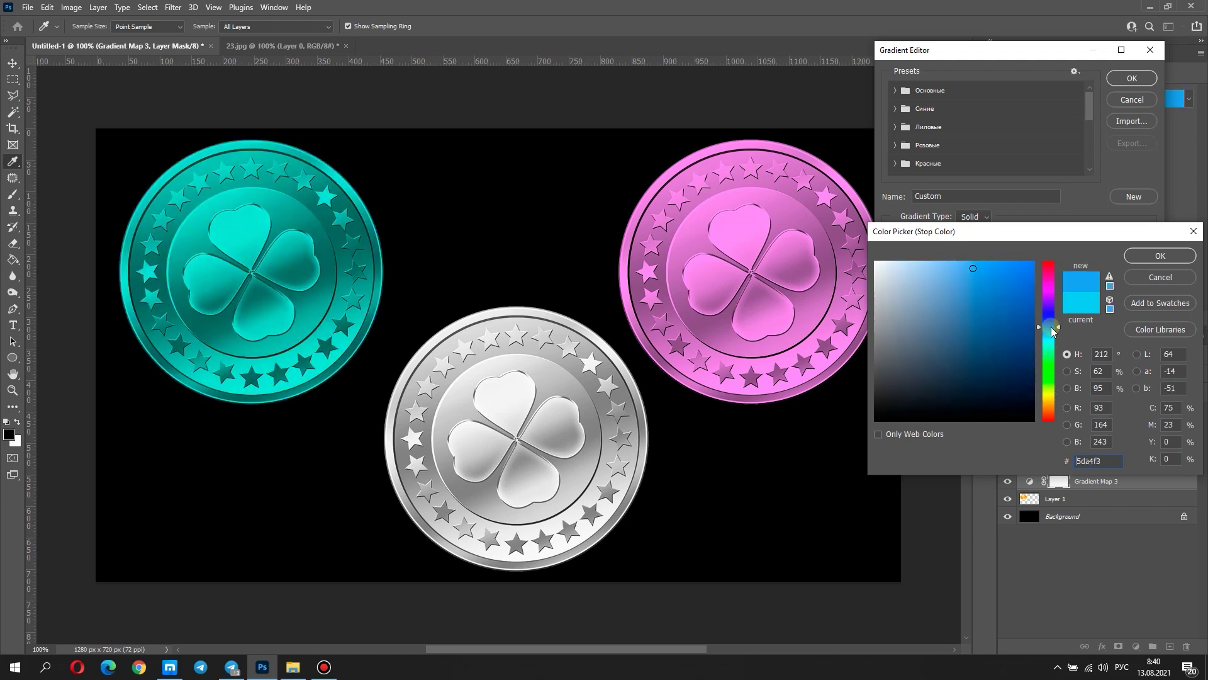
{"action": "left_click", "coordinate": [1053, 331]}
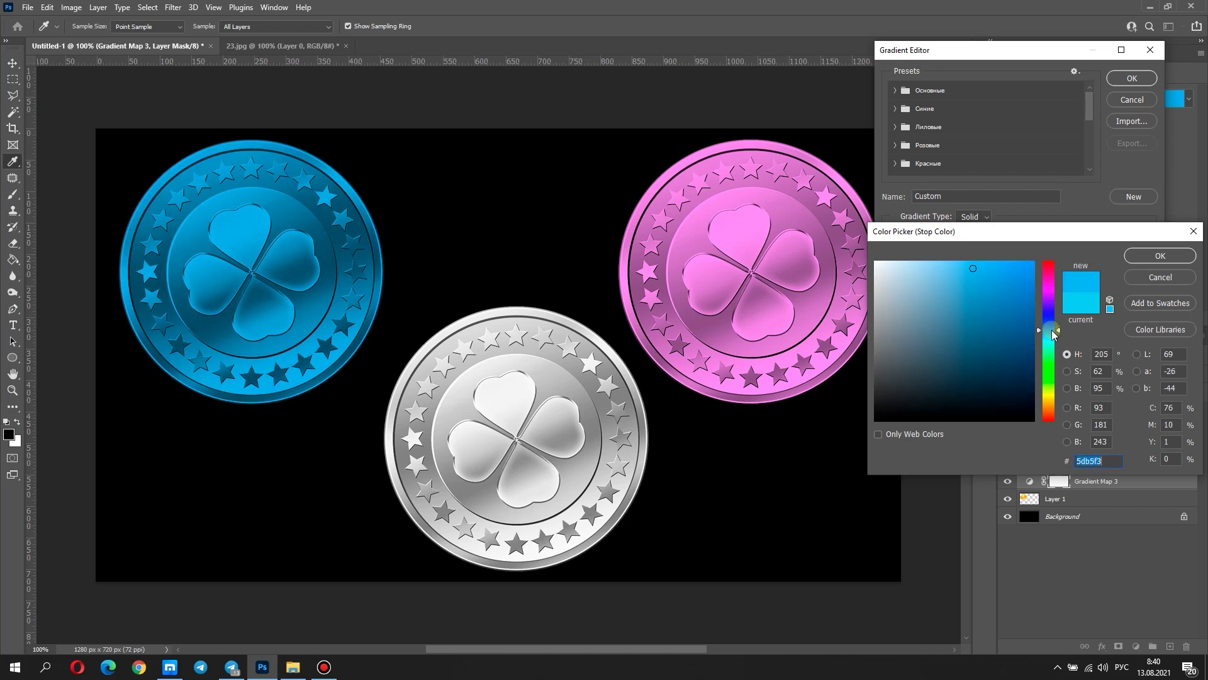
{"action": "left_click", "coordinate": [1053, 338]}
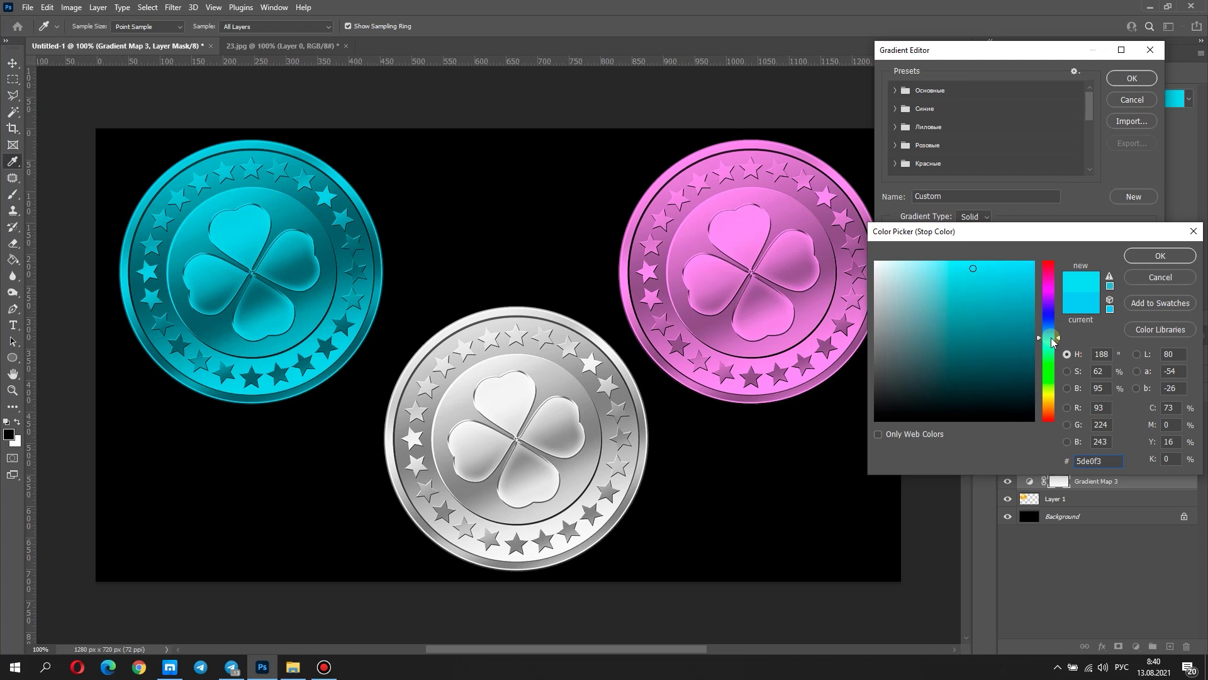
{"action": "left_click", "coordinate": [1161, 256]}
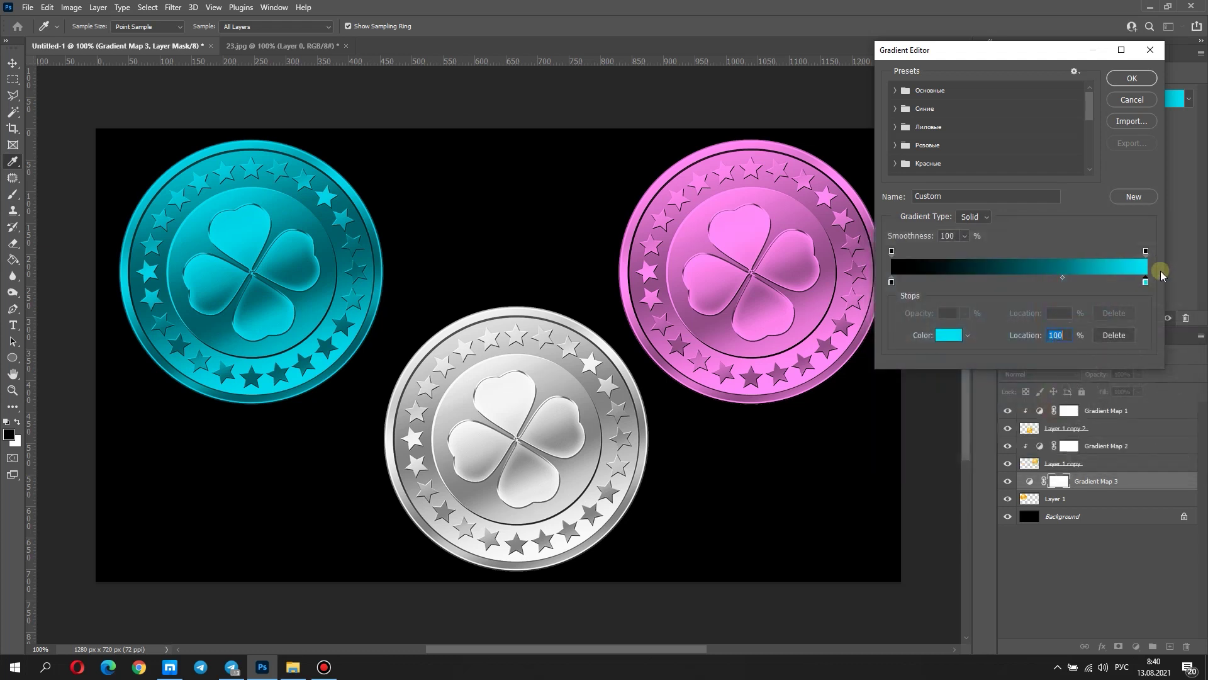
{"action": "left_click", "coordinate": [1132, 78]}
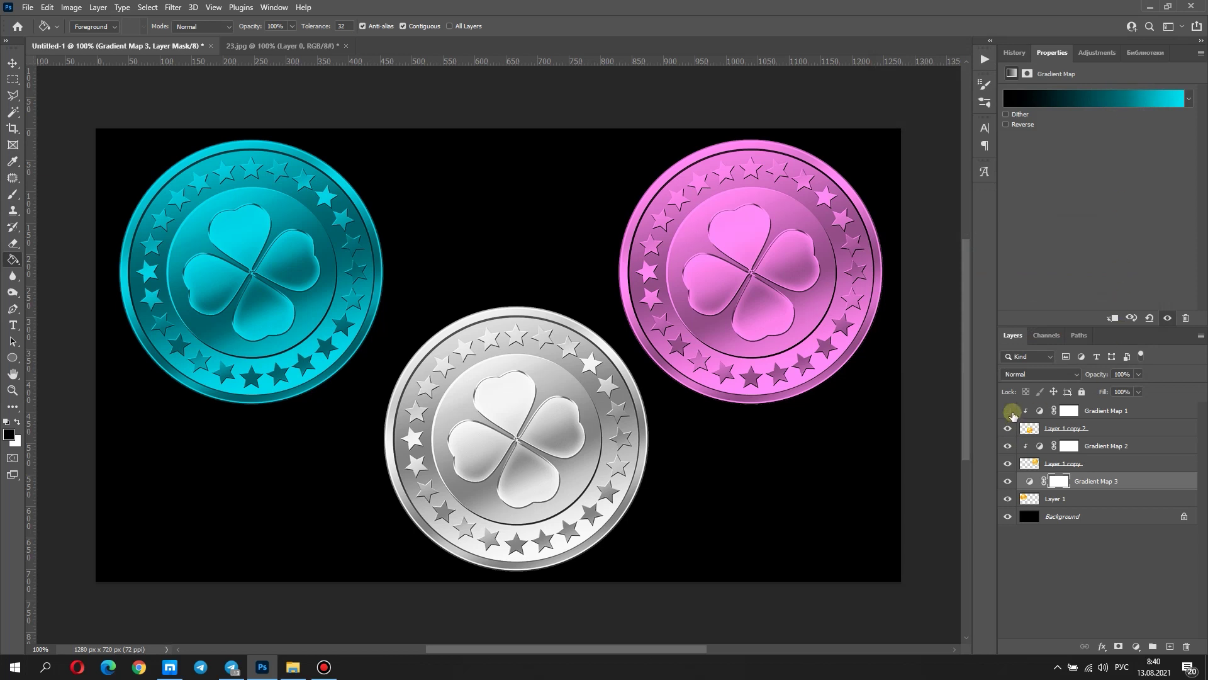
{"action": "left_click", "coordinate": [1011, 412]}
{"action": "left_click", "coordinate": [1008, 446]}
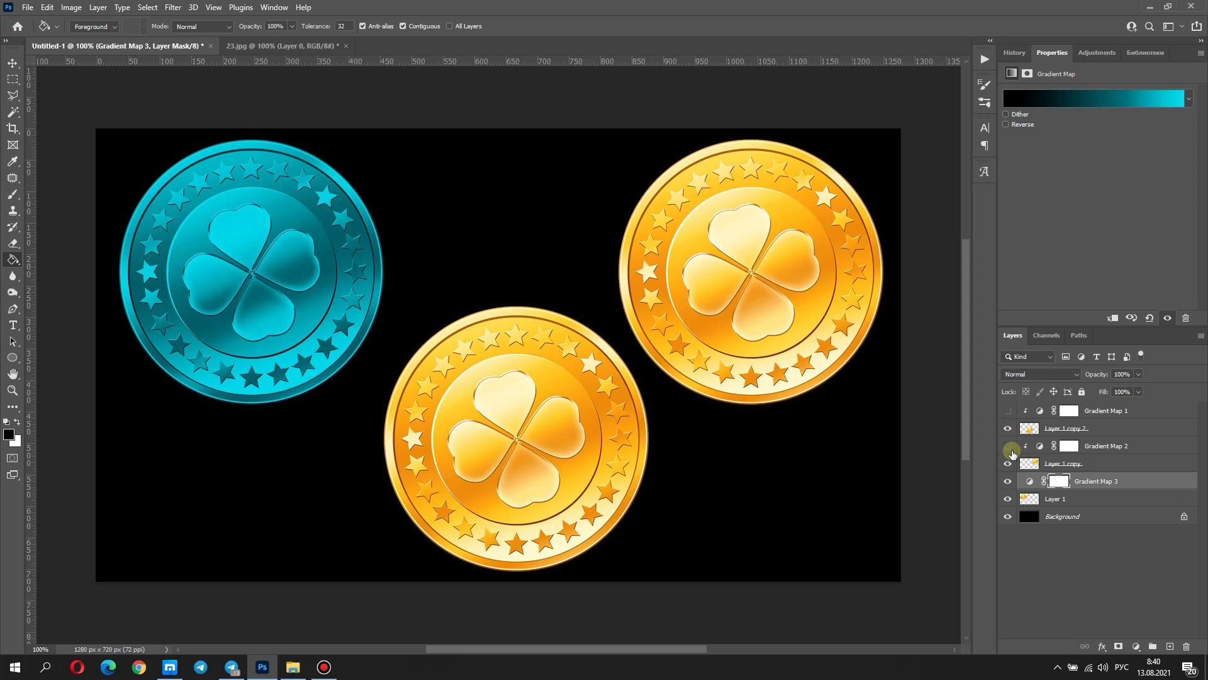
{"action": "left_click", "coordinate": [1010, 481]}
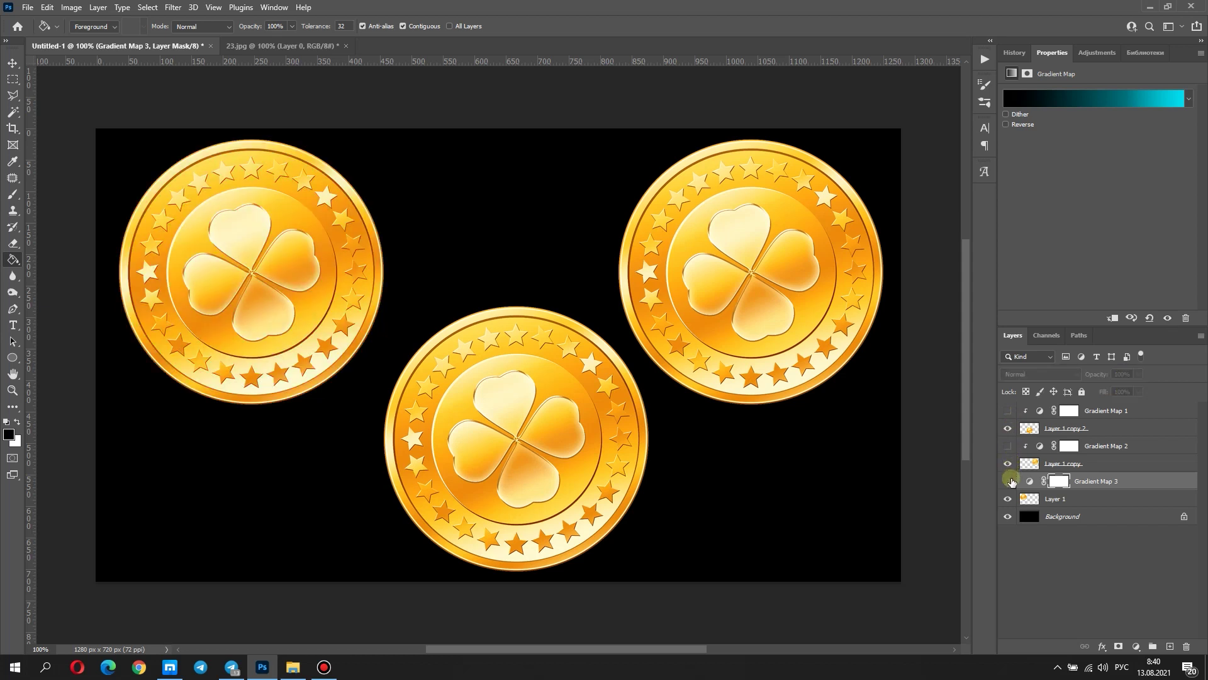
{"action": "left_click", "coordinate": [1009, 481]}
{"action": "left_click", "coordinate": [1008, 445]}
{"action": "left_click", "coordinate": [1008, 410]}
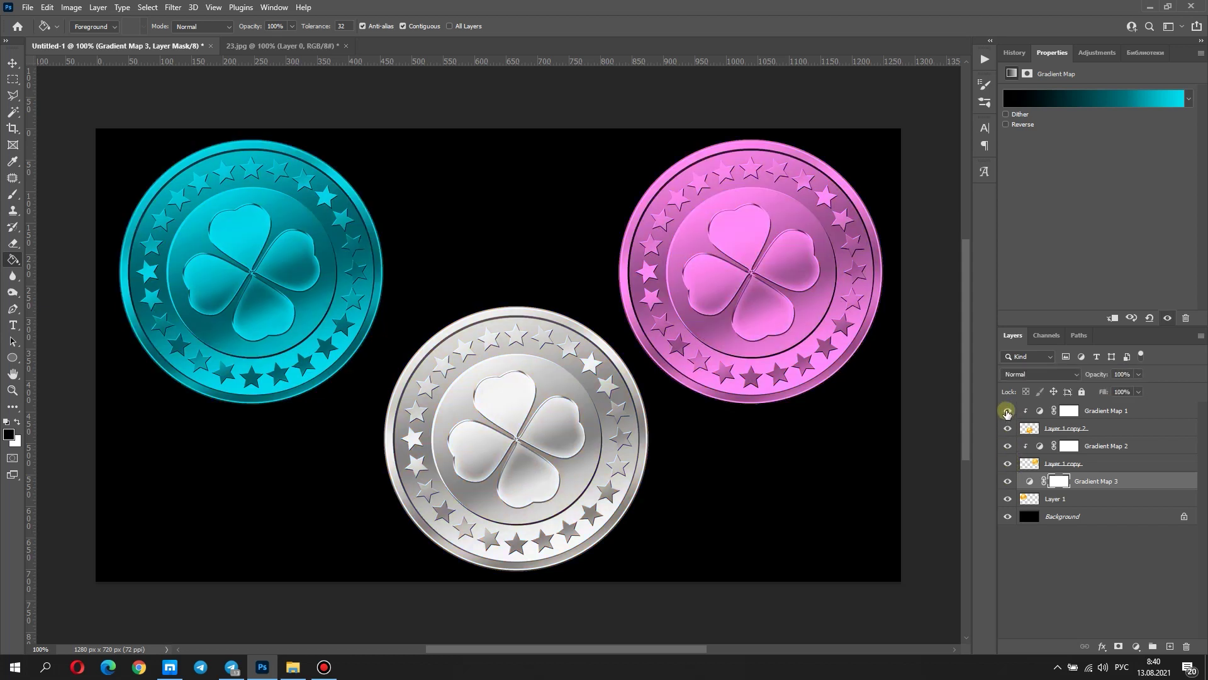
{"action": "left_click", "coordinate": [1007, 411]}
{"action": "left_click", "coordinate": [1009, 447]}
{"action": "left_click", "coordinate": [1010, 481]}
Step: Save the coin document as Untitled-1.psd over the existing file, accepting the PSD format options
{"action": "left_click", "coordinate": [29, 11]}
{"action": "left_click", "coordinate": [42, 149]}
{"action": "left_click", "coordinate": [363, 365]}
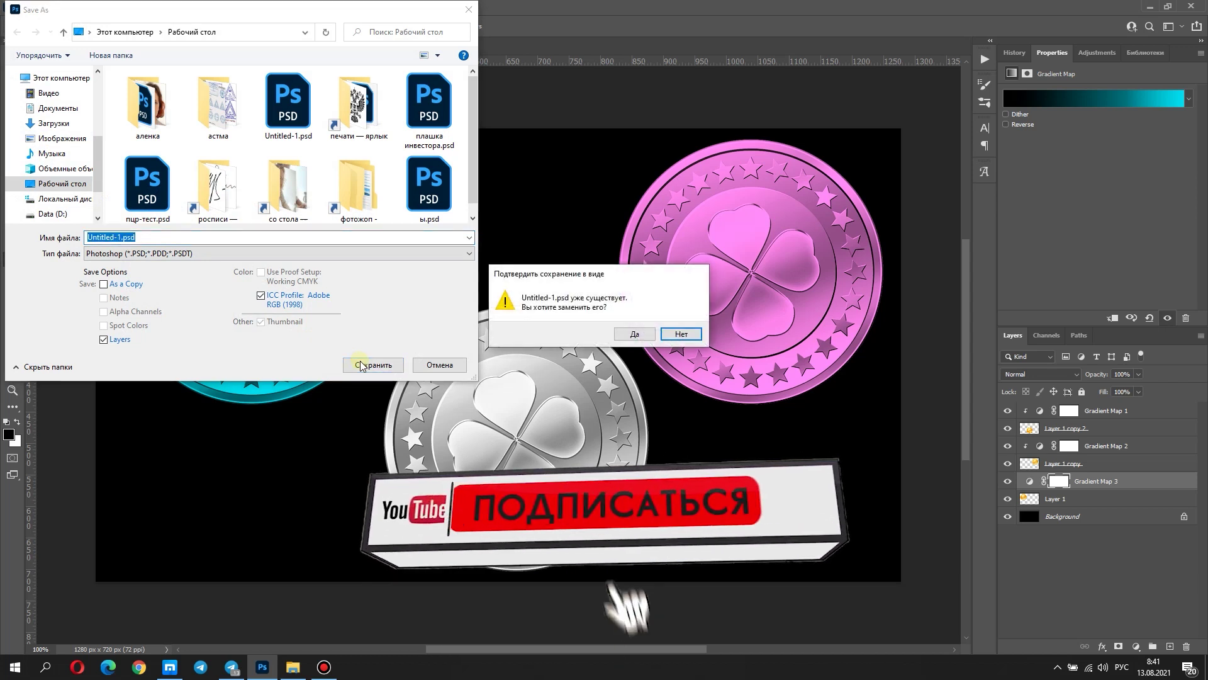
{"action": "left_click", "coordinate": [631, 334]}
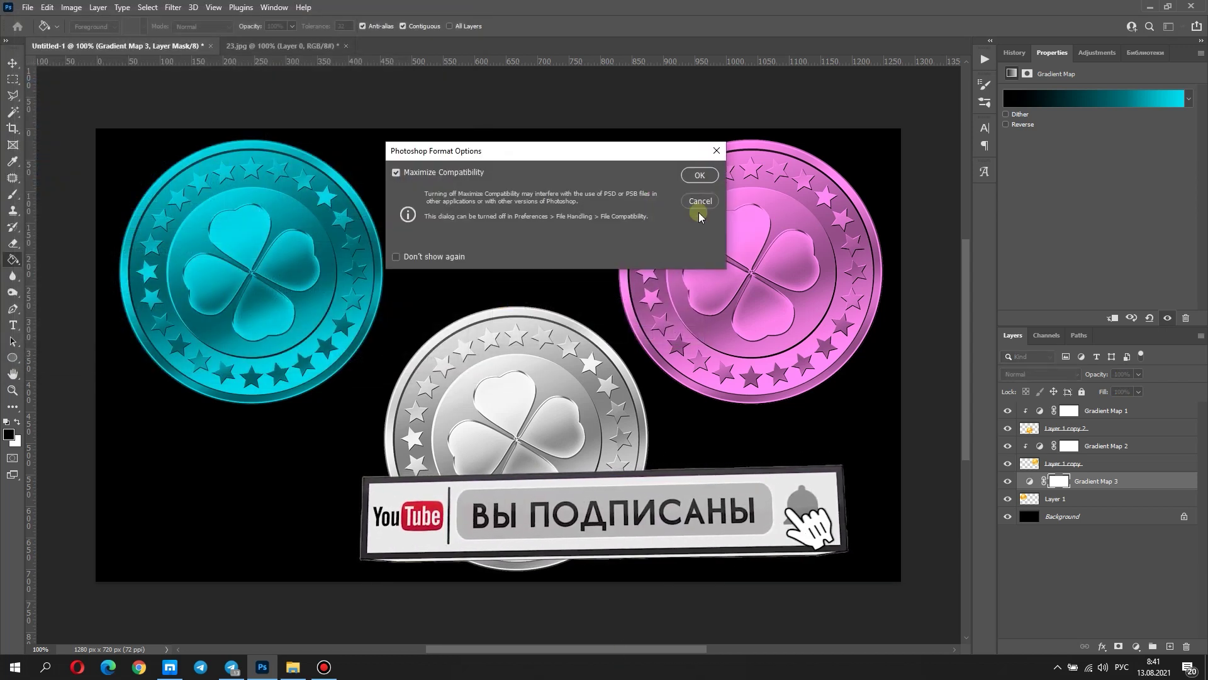
{"action": "left_click", "coordinate": [699, 175]}
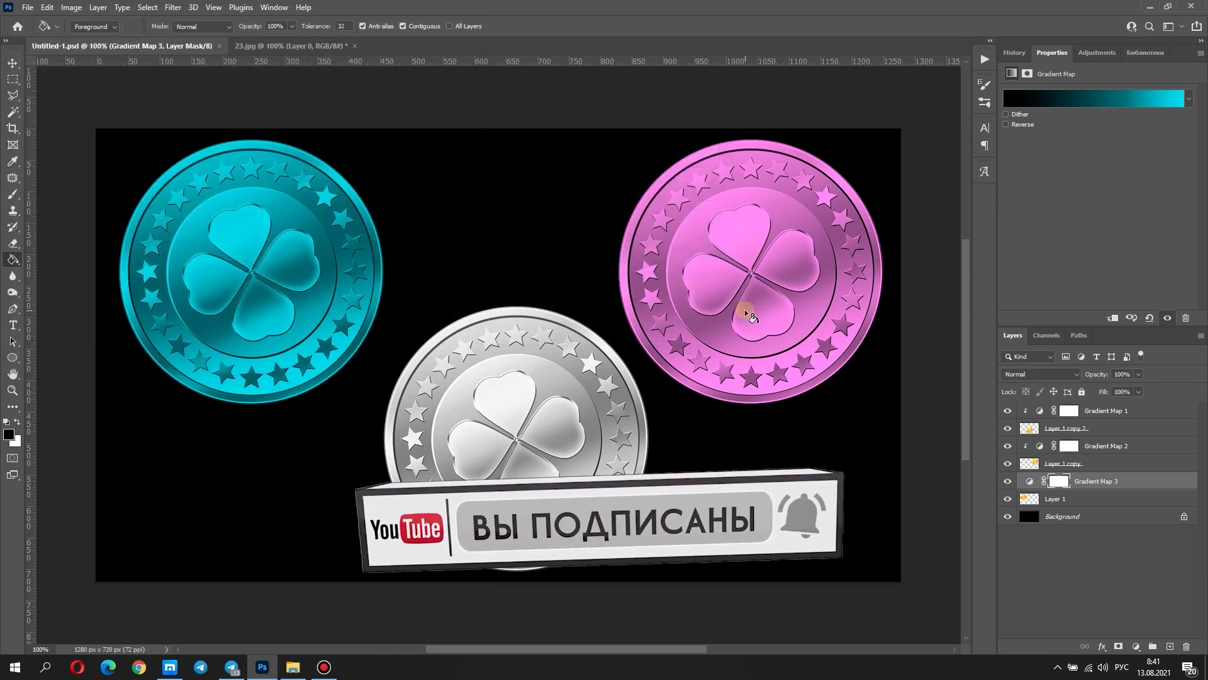